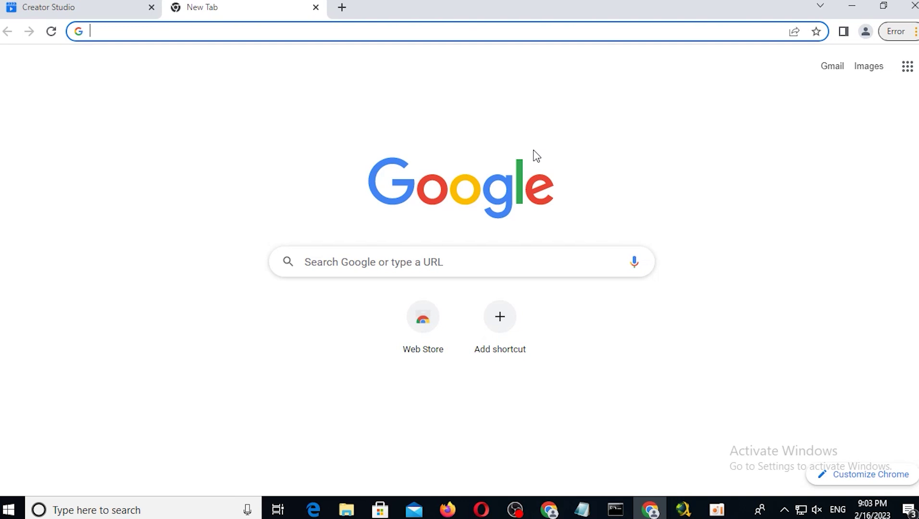
Step: Search Google for "creator studio" and open the Creator Studio - Facebook result
text(creator studio)
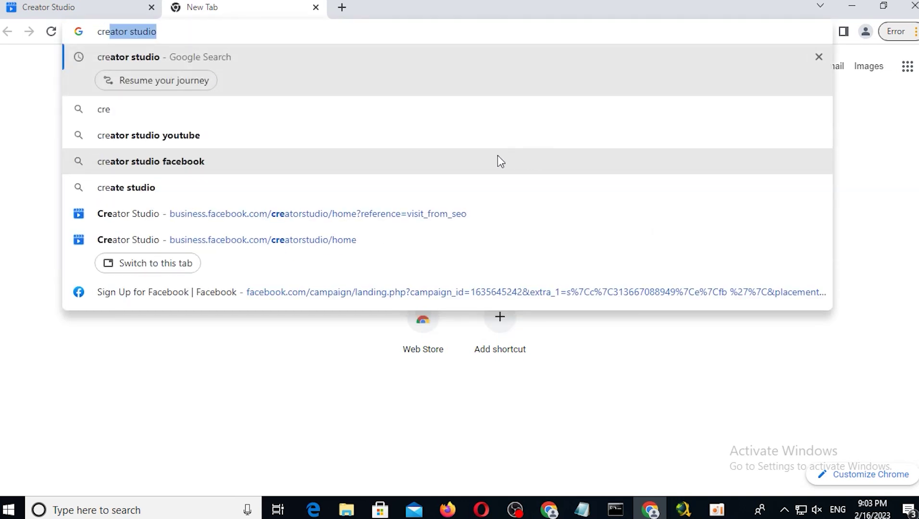
click(182, 37)
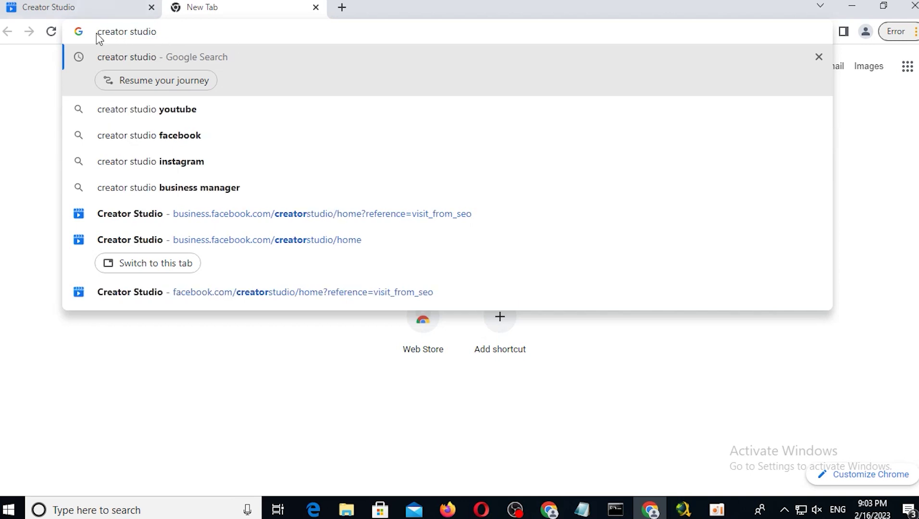
key(Return)
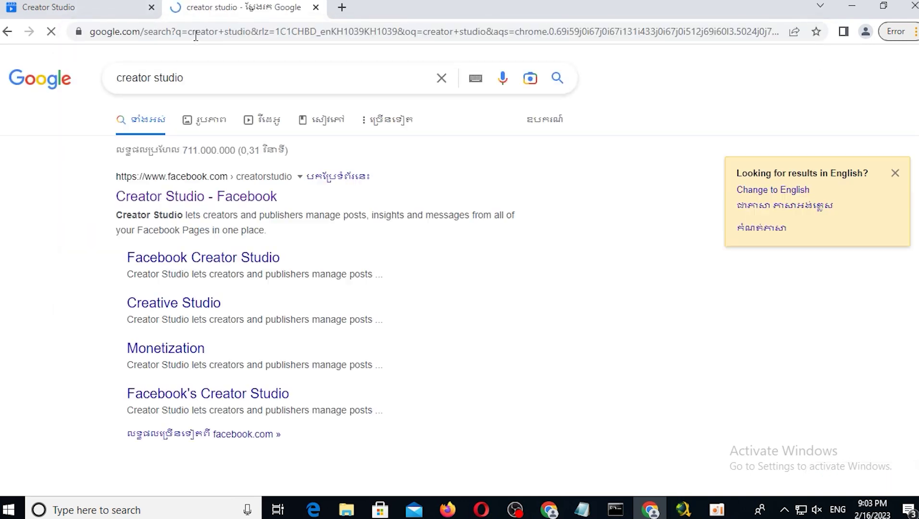
click(217, 201)
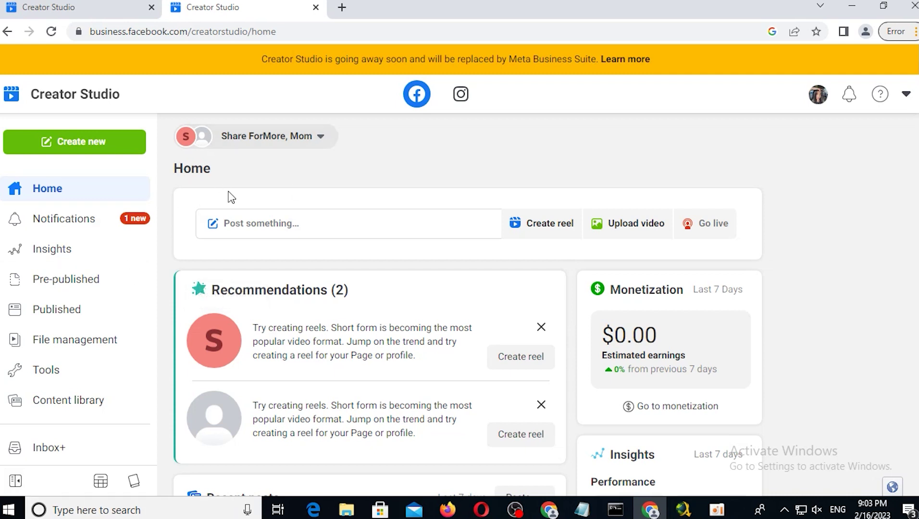
Step: Clear the current Page selection and view only the Share ForMore Page
click(233, 139)
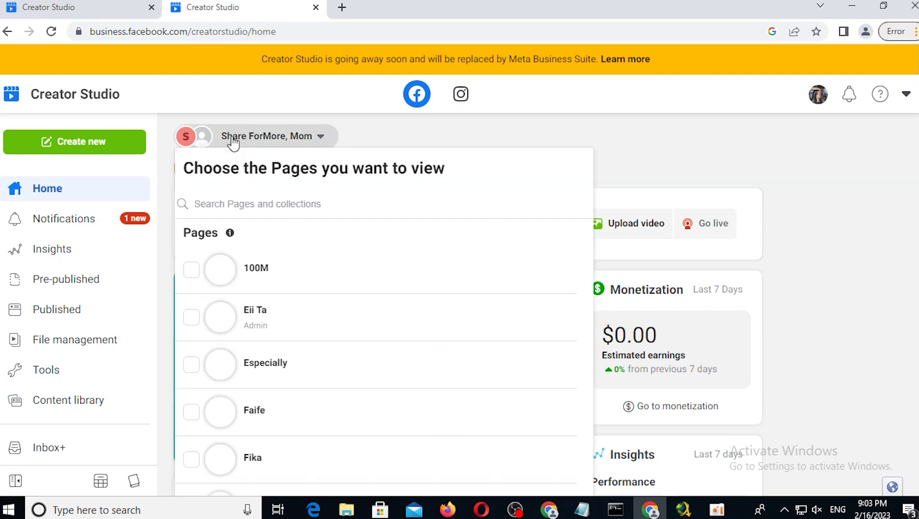
scroll(339, 385, down, 3)
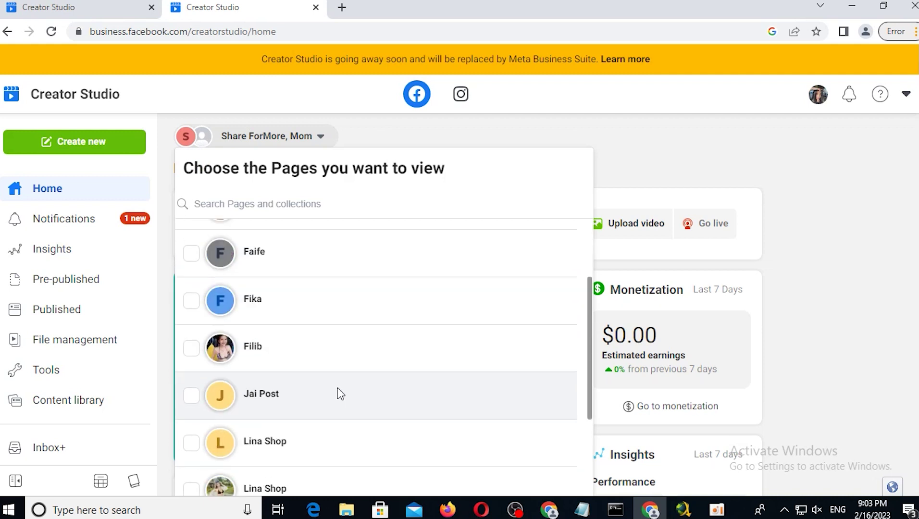
scroll(338, 388, down, 10)
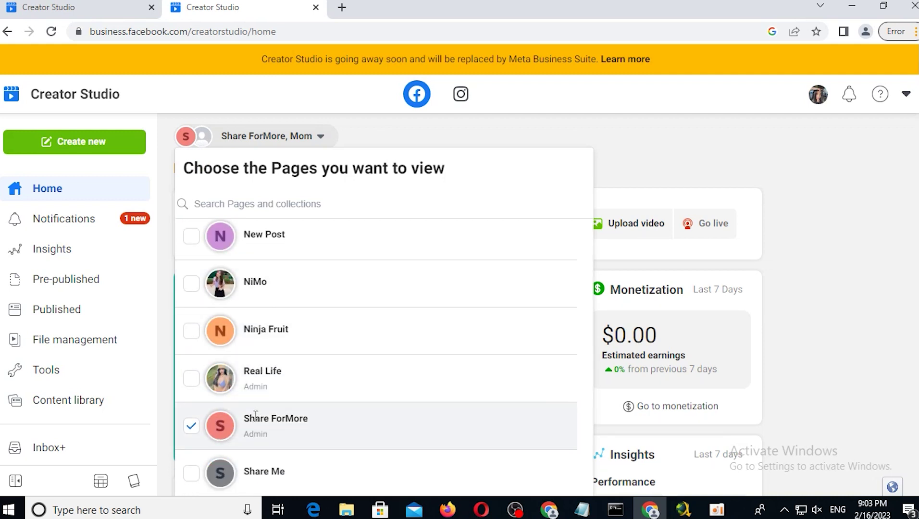
scroll(270, 433, up, 1)
scroll(406, 472, down, 5)
scroll(628, 386, down, 4)
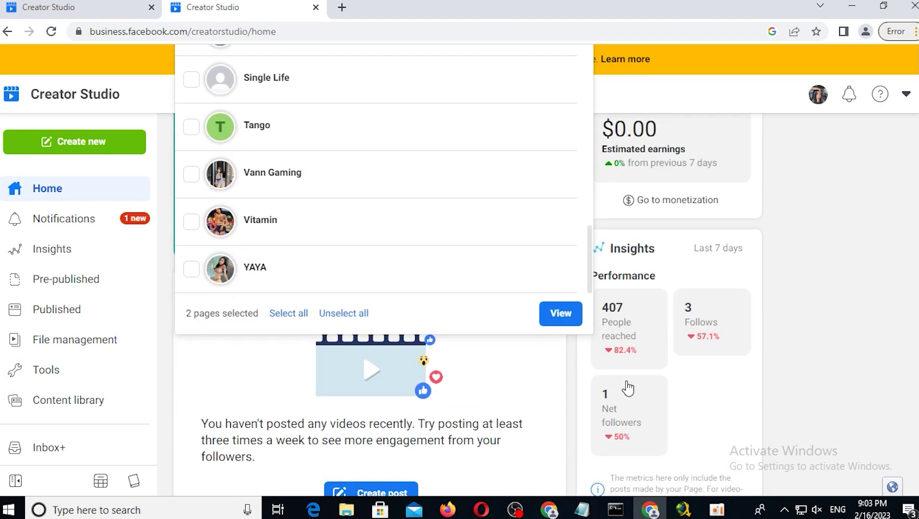
click(344, 313)
scroll(282, 242, up, 6)
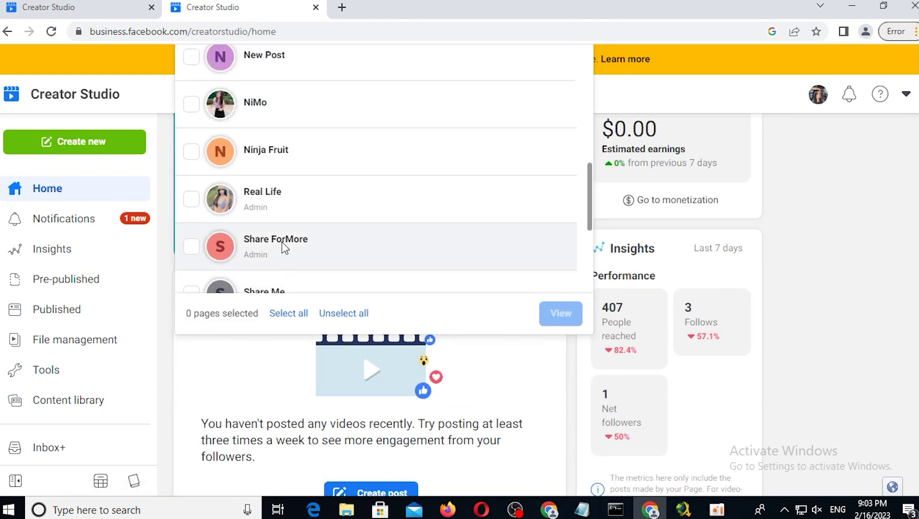
click(186, 265)
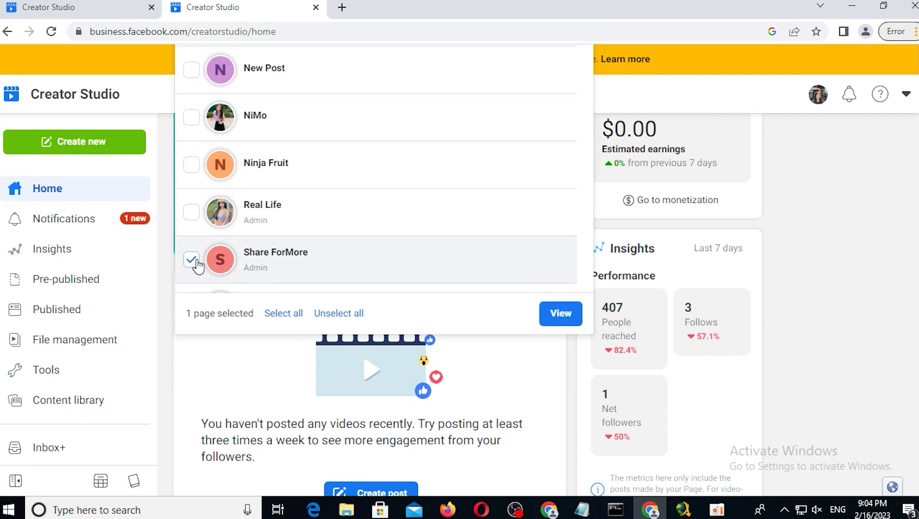
click(552, 319)
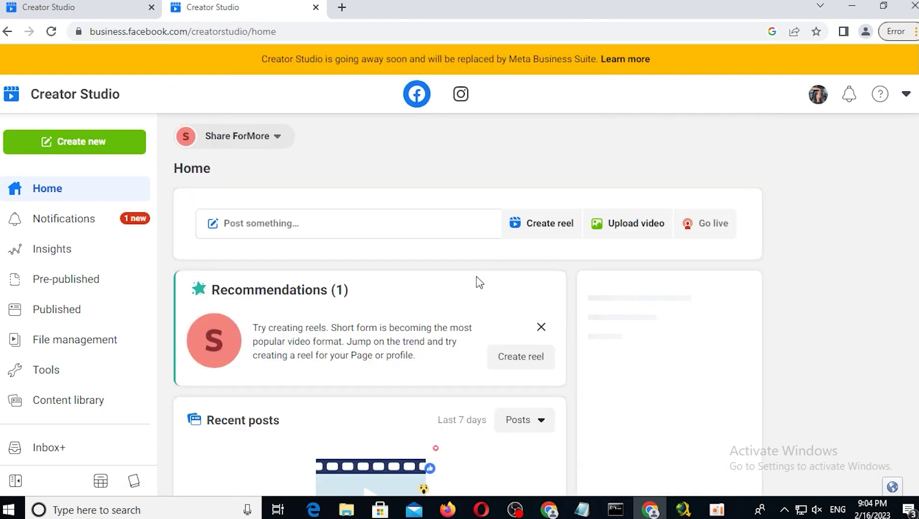
Step: Show the Page's published posts and start a new upload of multiple videos
scroll(357, 355, down, 4)
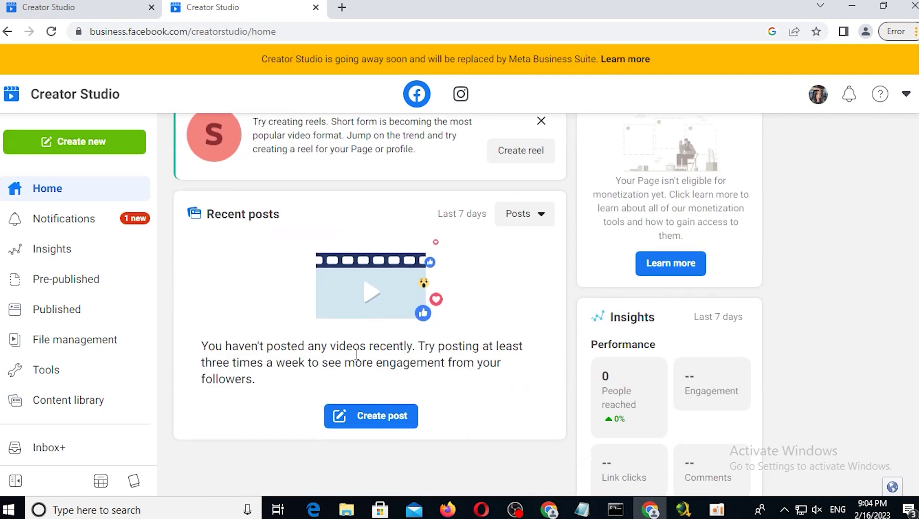
click(56, 309)
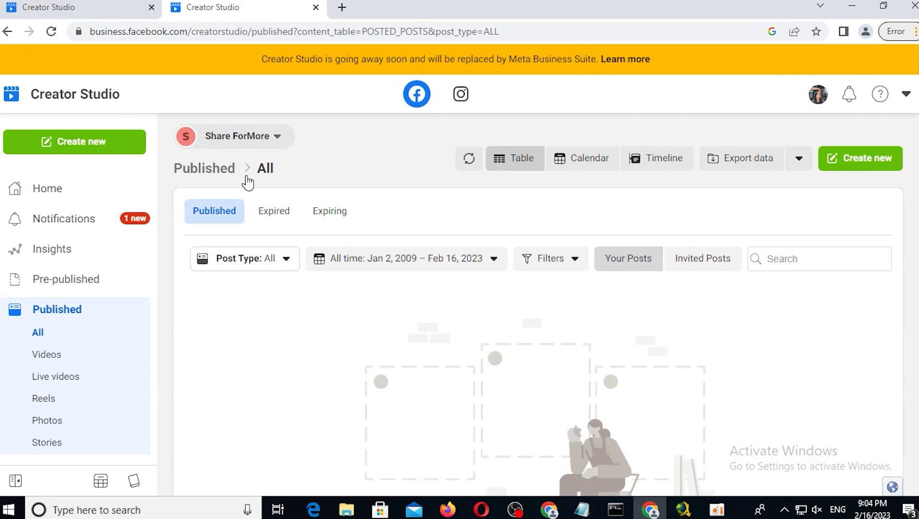
click(90, 149)
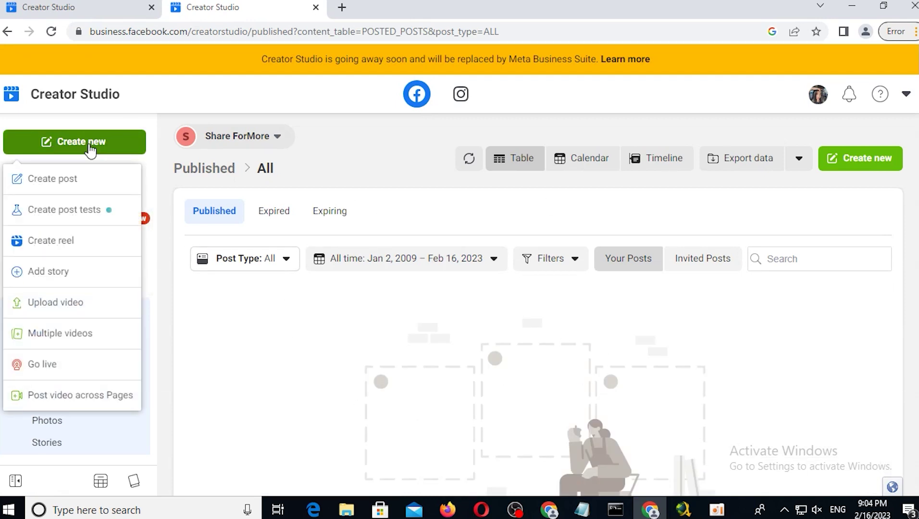
mouse_move(107, 214)
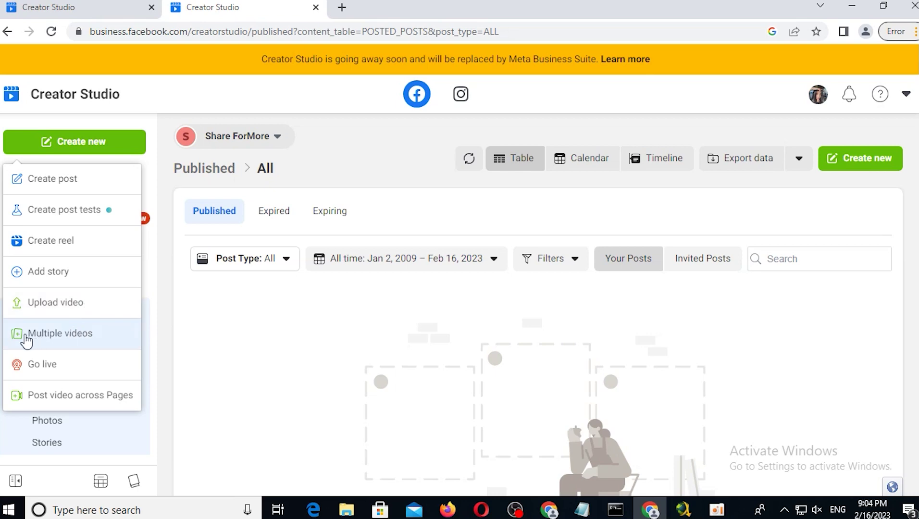
click(74, 345)
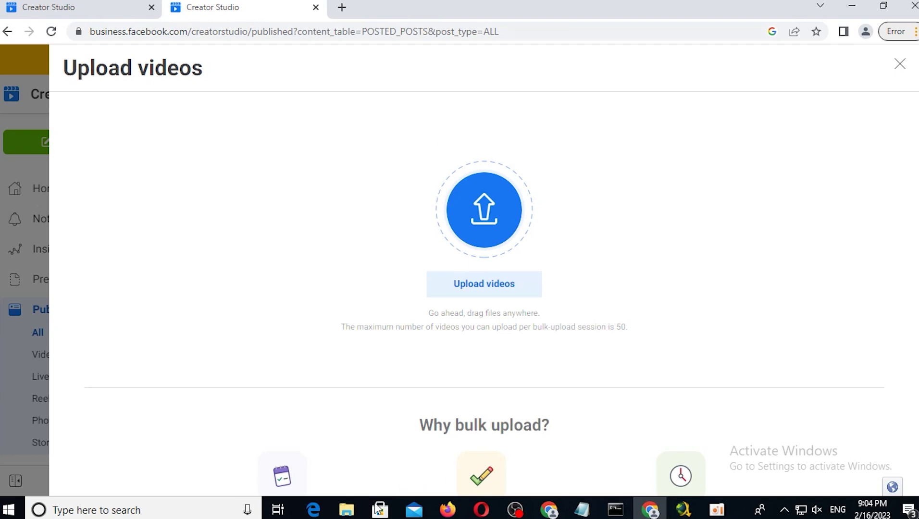
Step: Add the four #cooking MP4 files from the Reel folder on drive F: to the bulk video upload
mouse_move(355, 514)
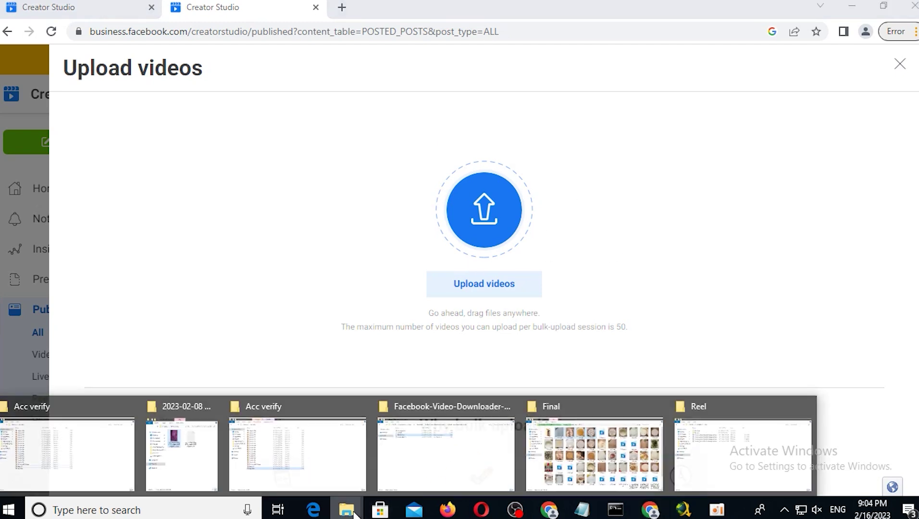
click(743, 466)
drag(211, 215, 162, 107)
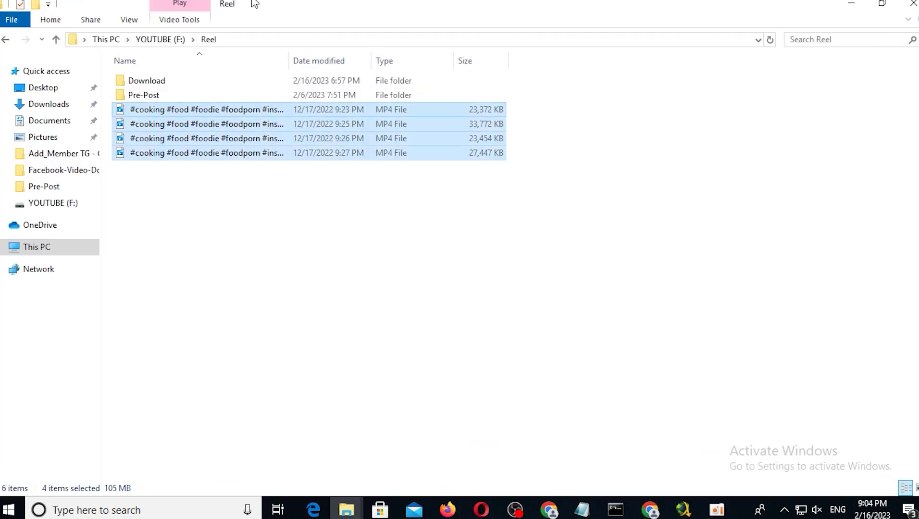
key(super+Down)
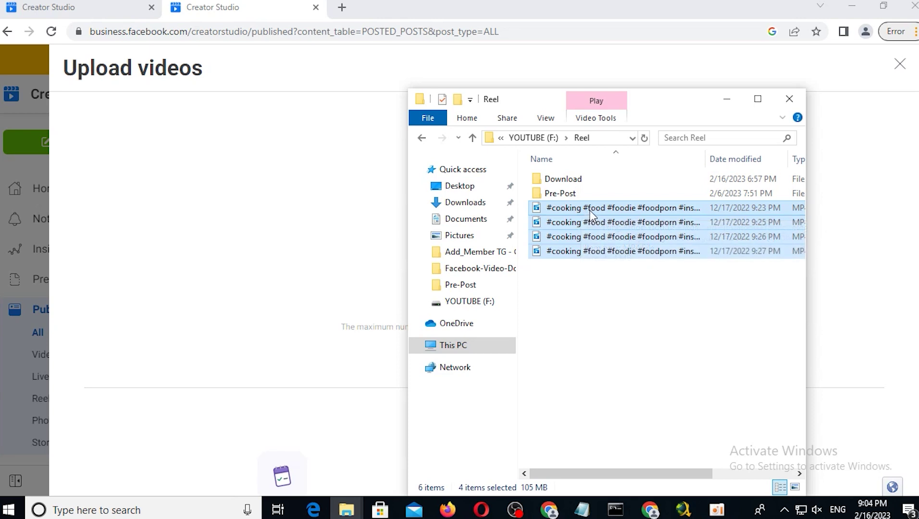
drag(605, 212, 322, 252)
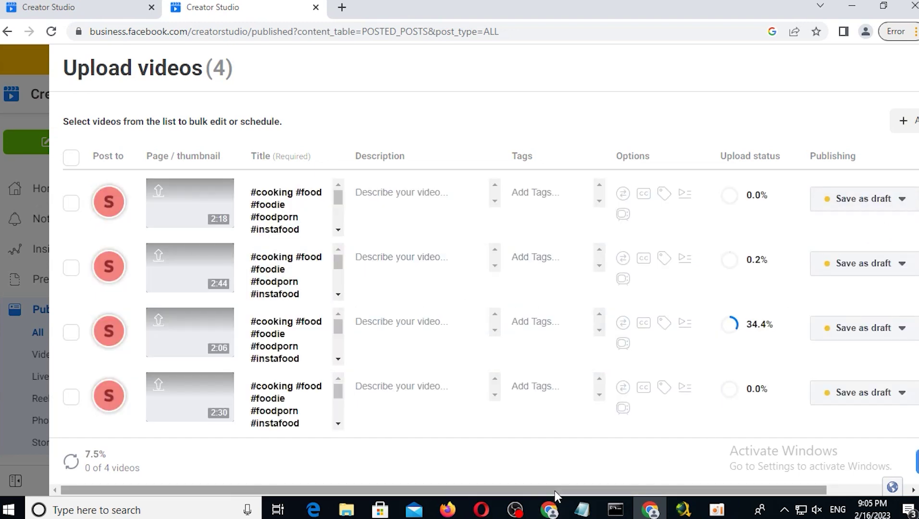
Step: Open the first video's details for editing and copy its hashtag title into the description
scroll(555, 492, right, 2)
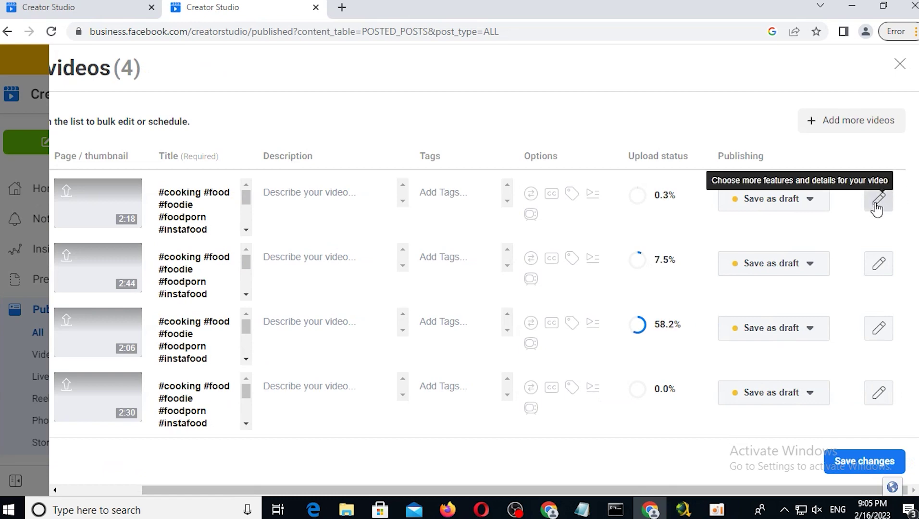
click(877, 202)
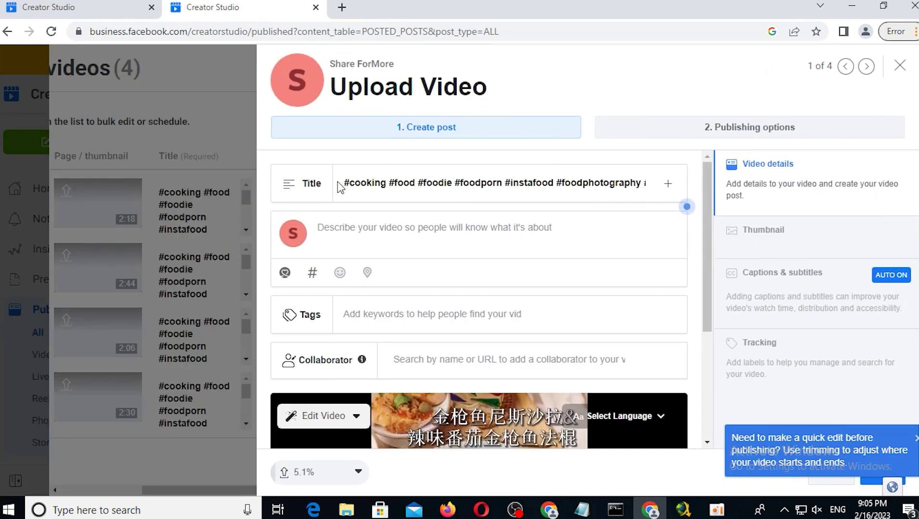
drag(345, 183, 648, 183)
key(ctrl+c)
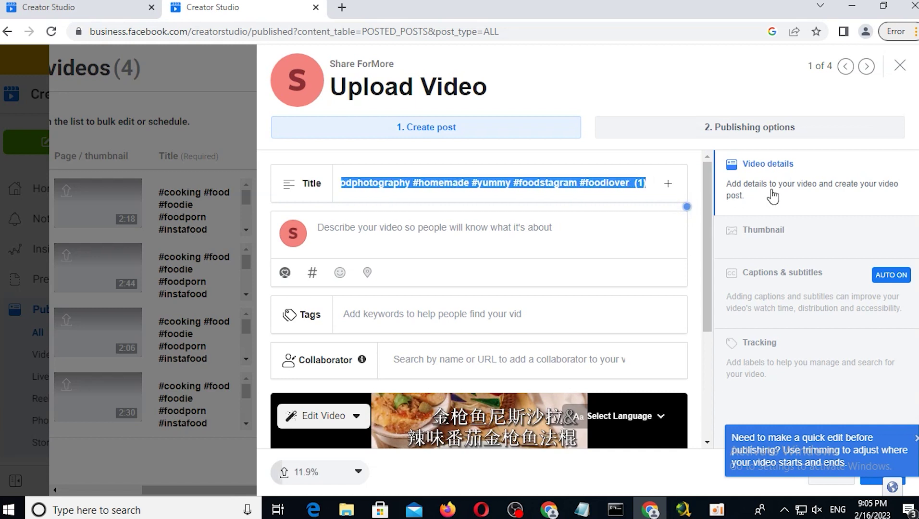
click(357, 182)
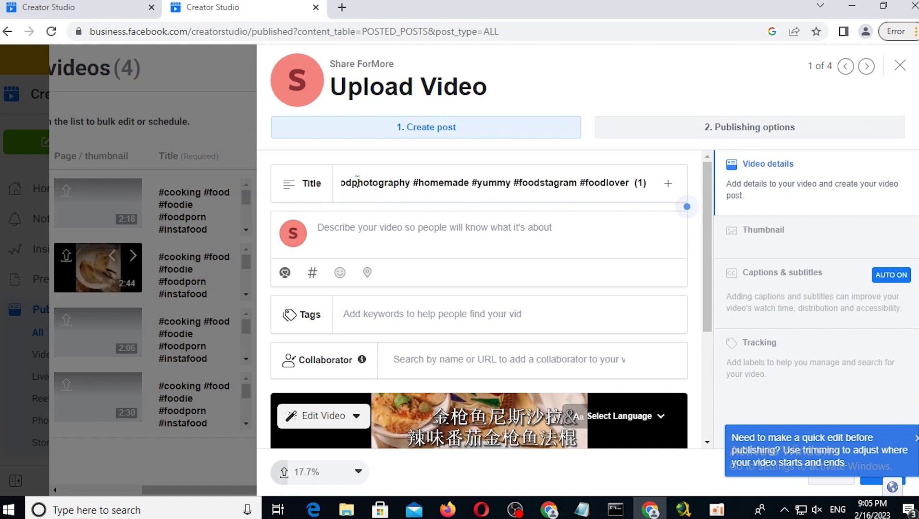
click(351, 233)
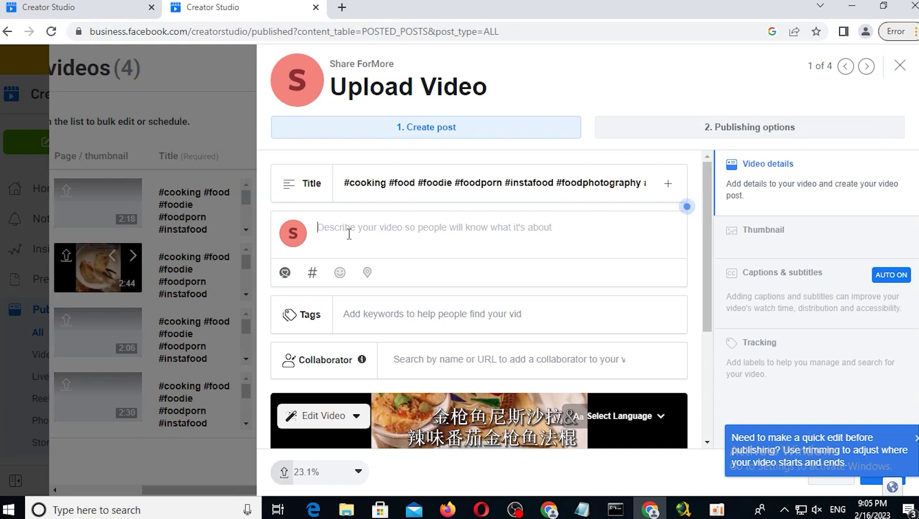
triple_click(576, 179)
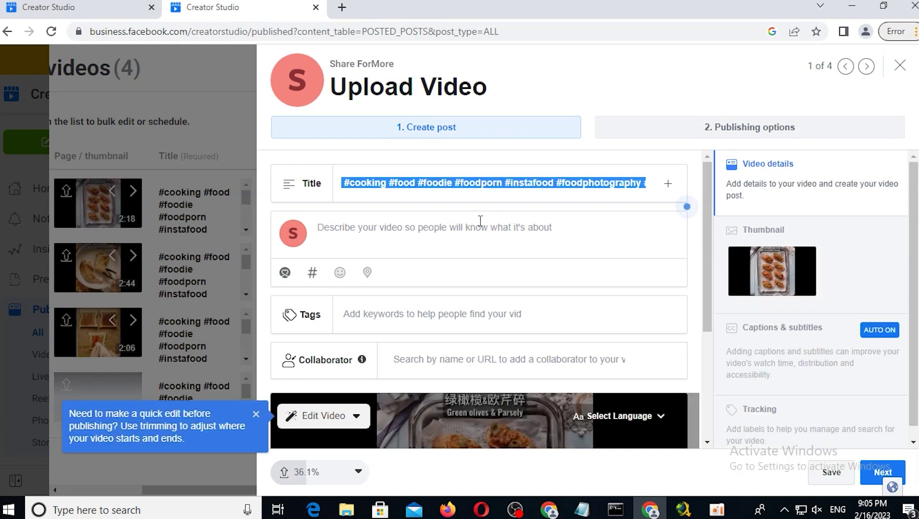
click(516, 229)
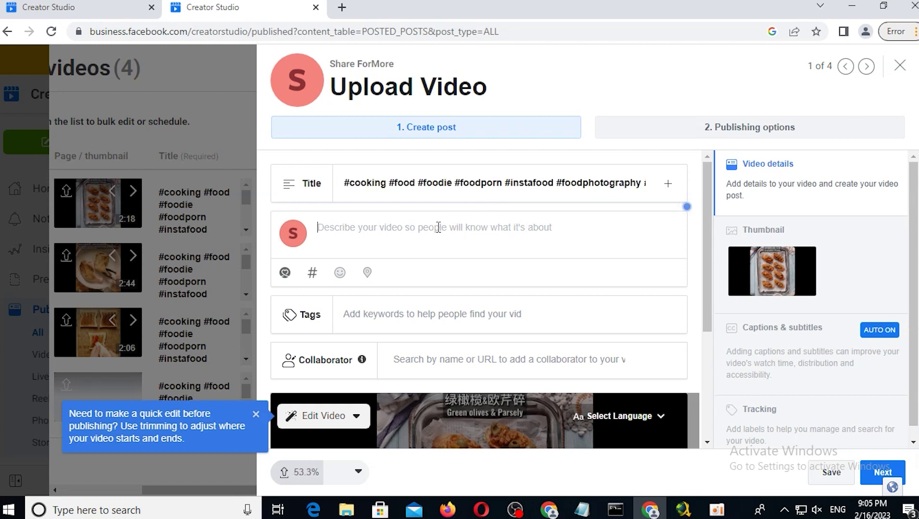
key(ctrl+v)
Step: Look up "cooking" in the first video's tags and add the suggested tag Cooking oil
click(394, 315)
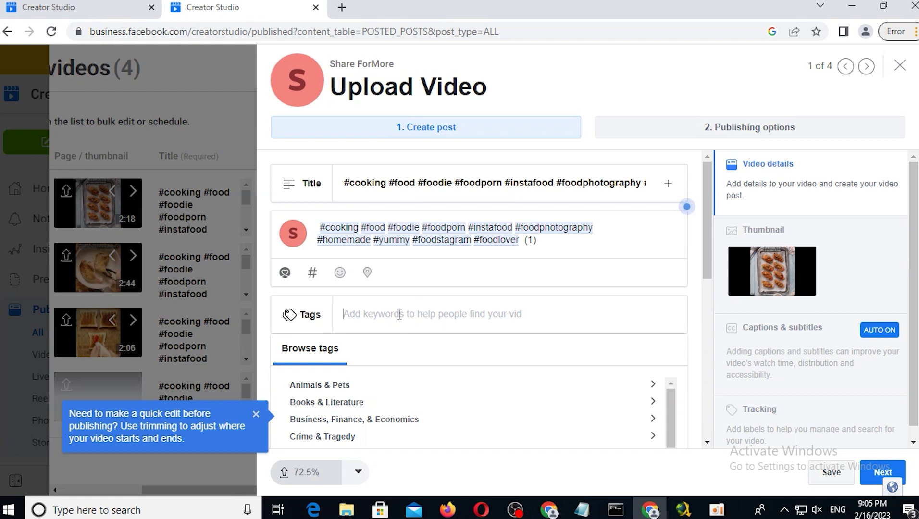
text(cooking)
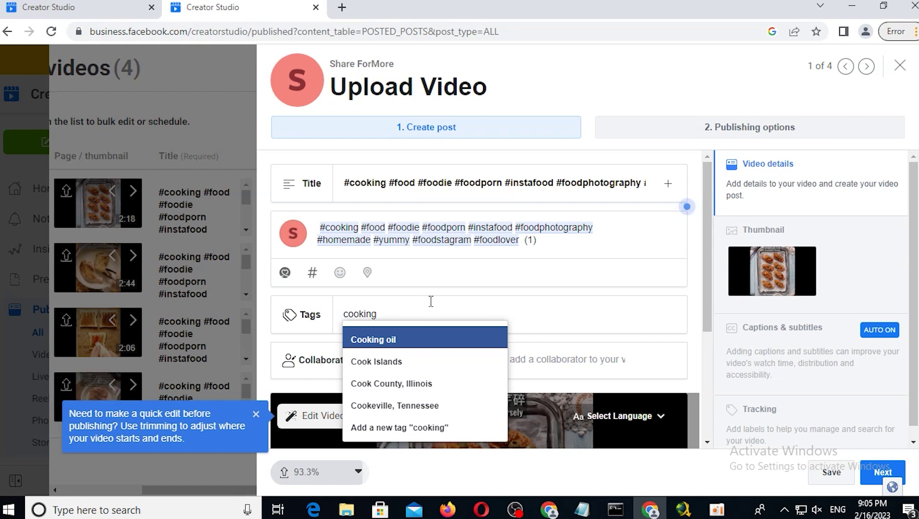
key(Escape)
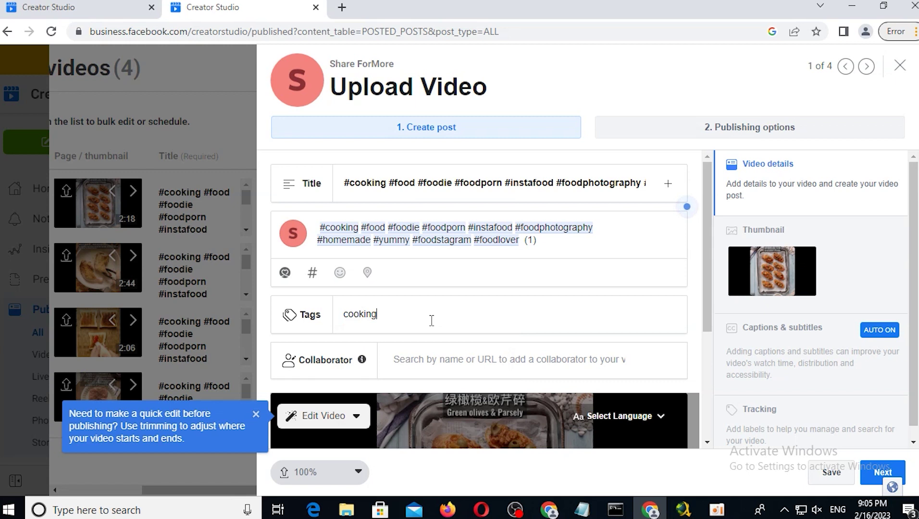
key(Down)
key(Return)
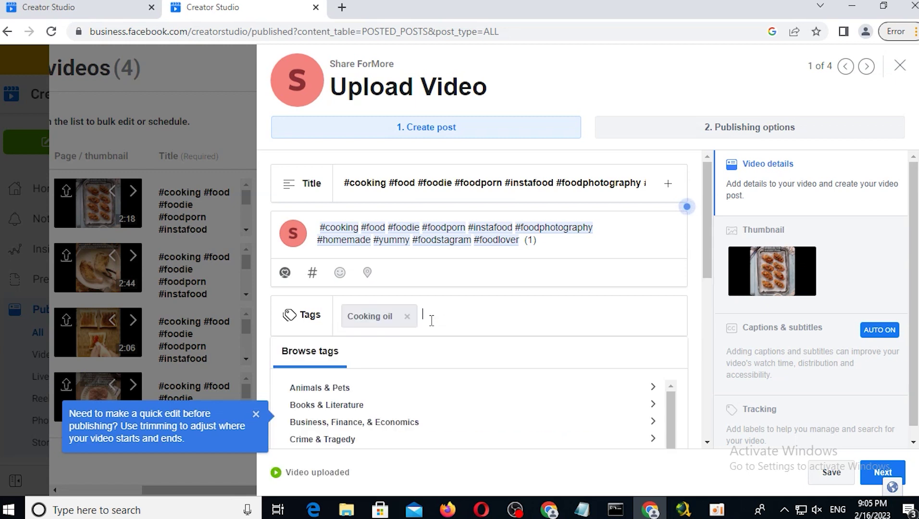
Step: Add the new custom tag "food" to the first video
text(fu)
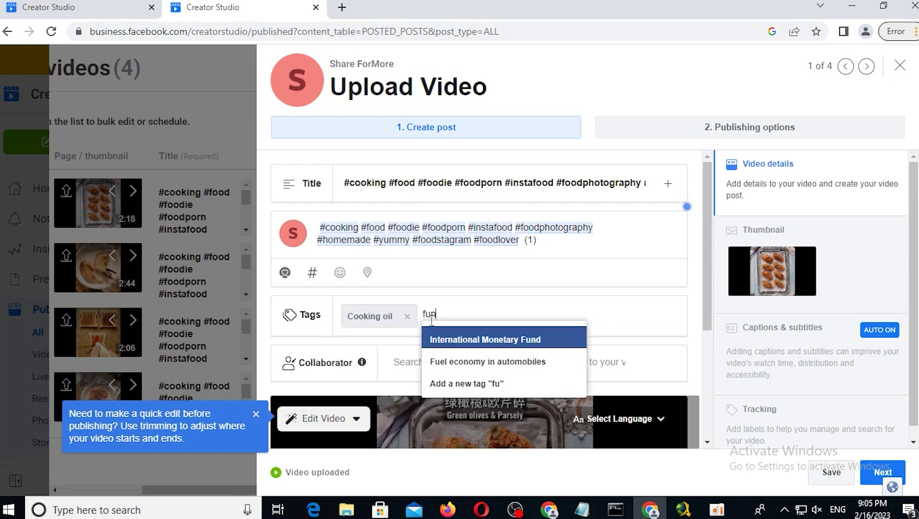
text(n)
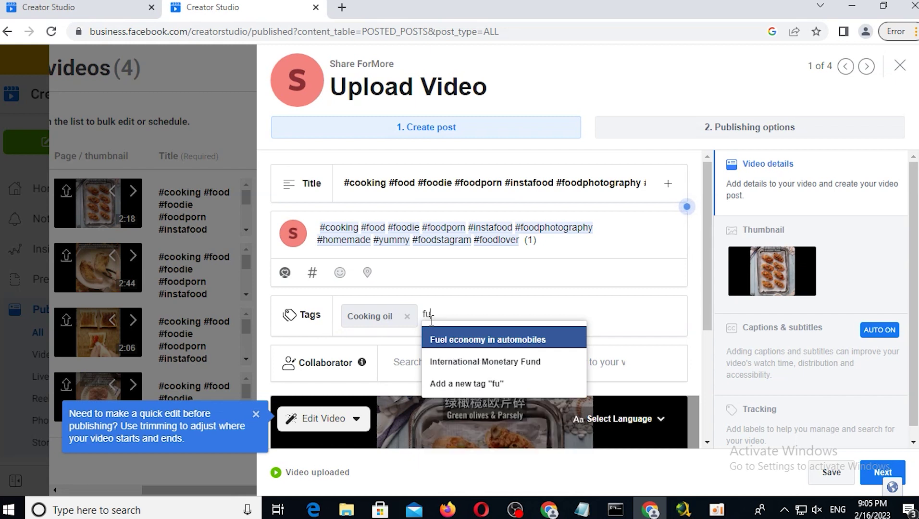
key(BackSpace)
key(BackSpace)
text(food)
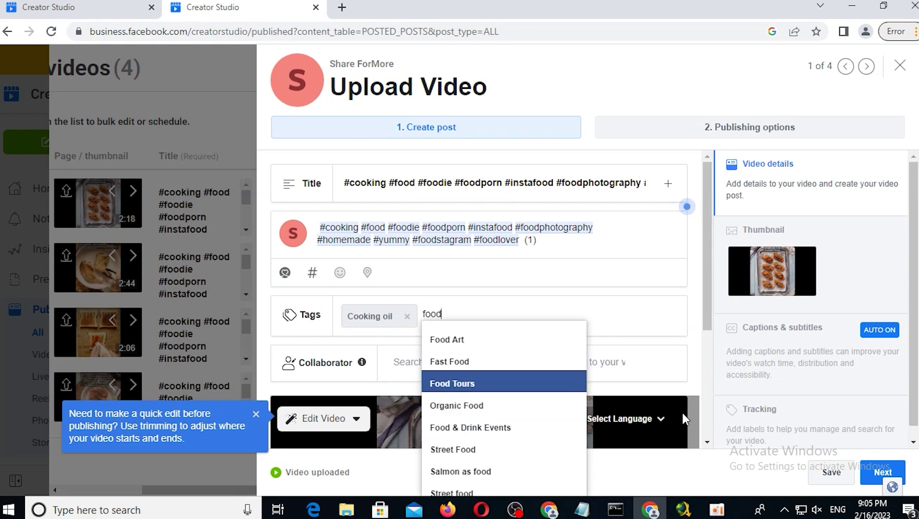
scroll(686, 419, down, 3)
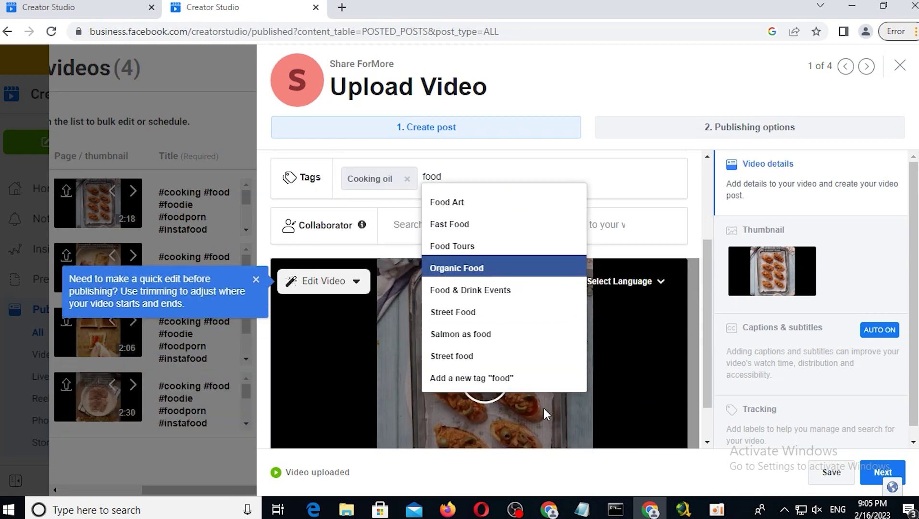
click(437, 382)
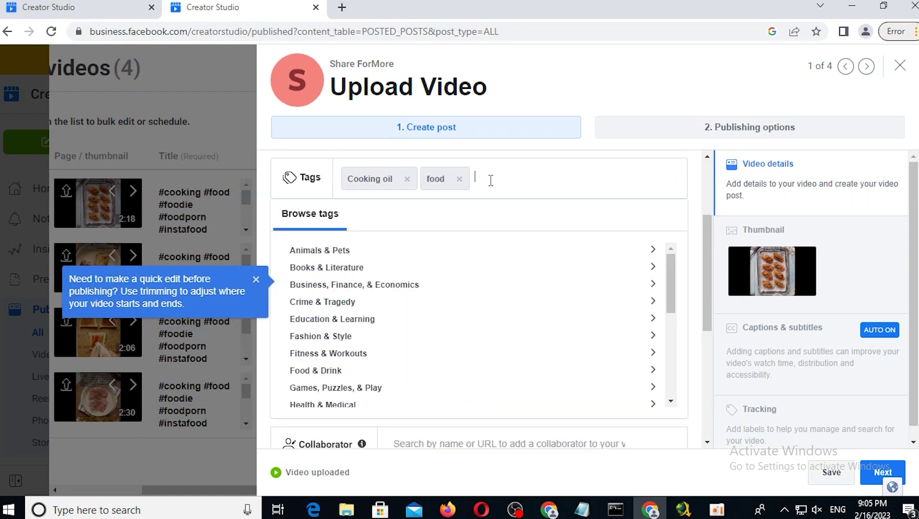
scroll(455, 279, up, 3)
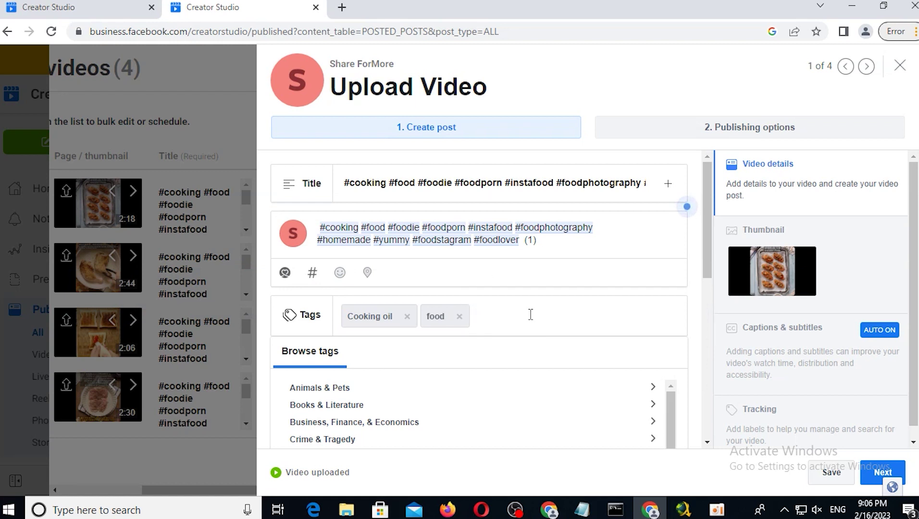
scroll(751, 238, down, 1)
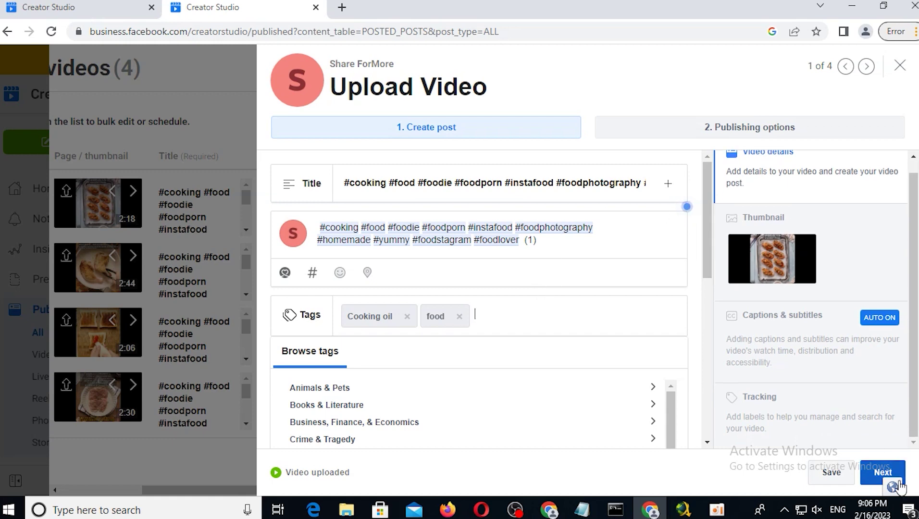
Step: Continue to the first video's publishing options and set it to Publish now
click(875, 475)
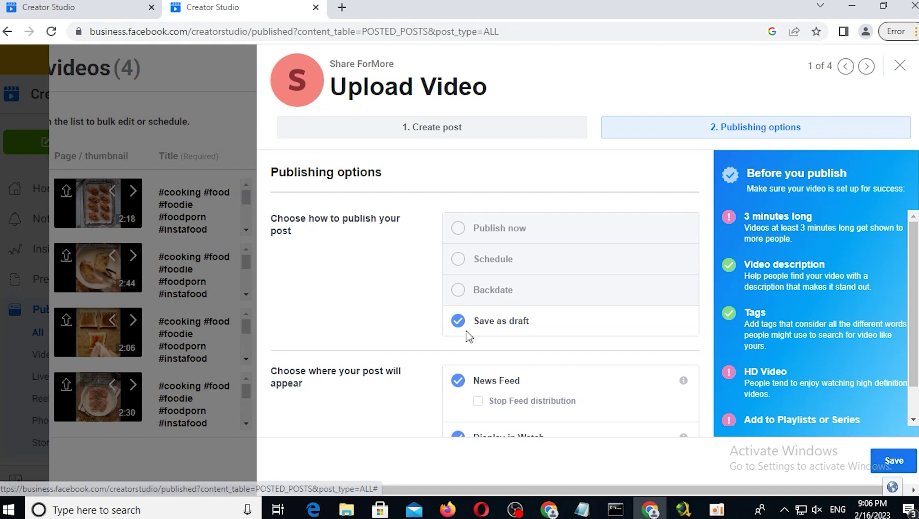
click(494, 237)
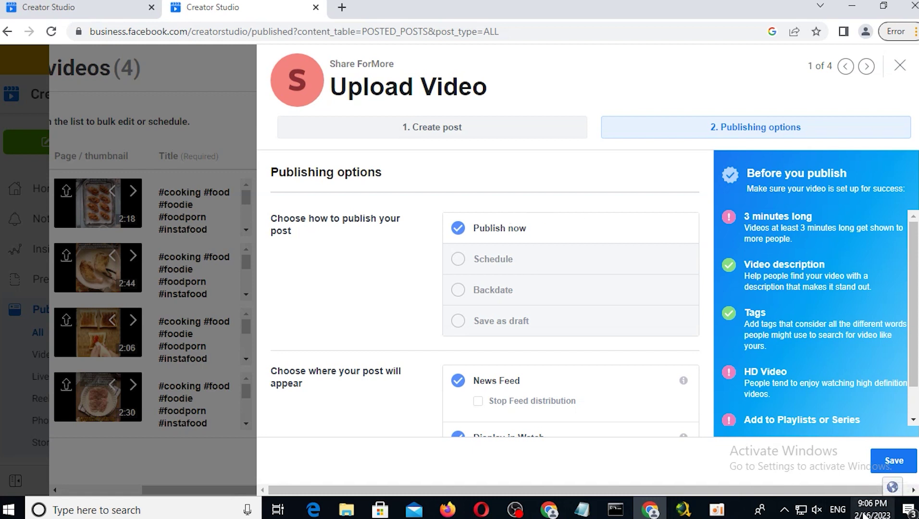
click(474, 260)
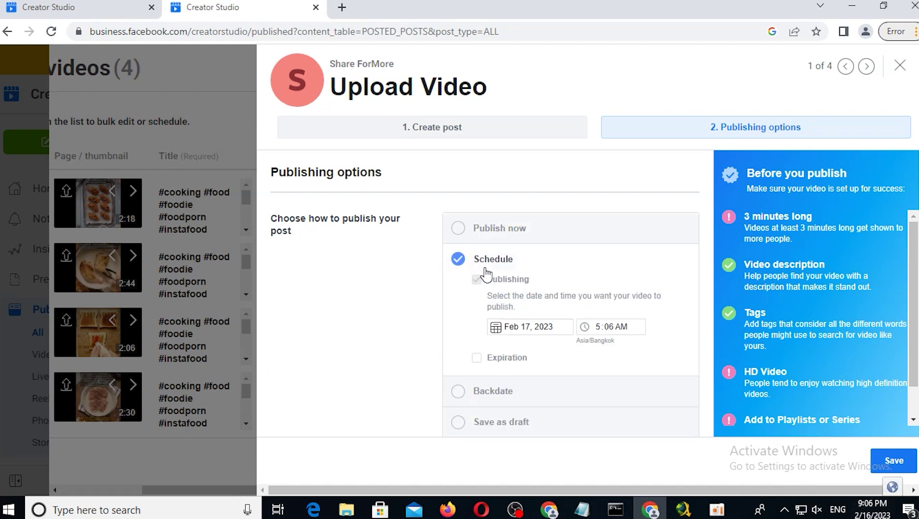
click(526, 325)
click(675, 333)
click(497, 232)
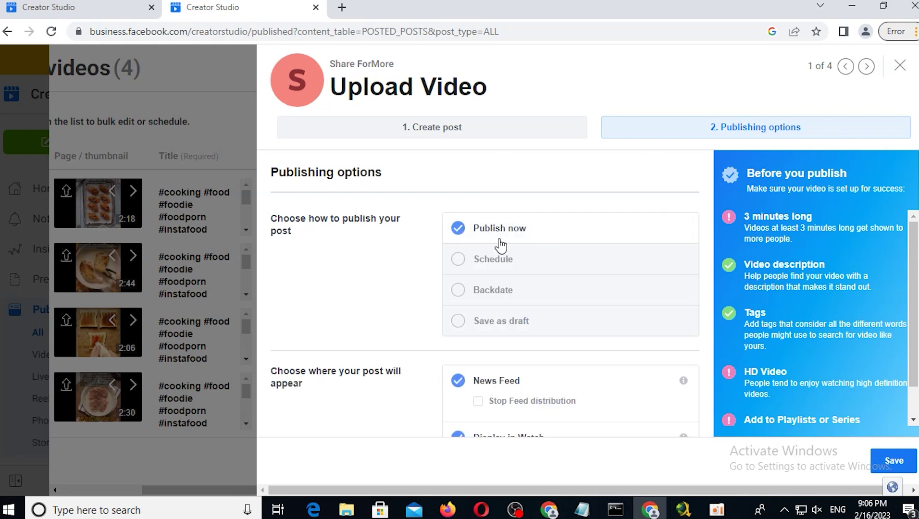
Step: Review the first video's publishing options and the Before you publish checklist, covering length, description, tags, HD and playlists
scroll(536, 269, down, 5)
scroll(632, 304, up, 5)
drag(743, 221, 818, 217)
drag(750, 264, 818, 264)
click(746, 287)
scroll(763, 394, down, 1)
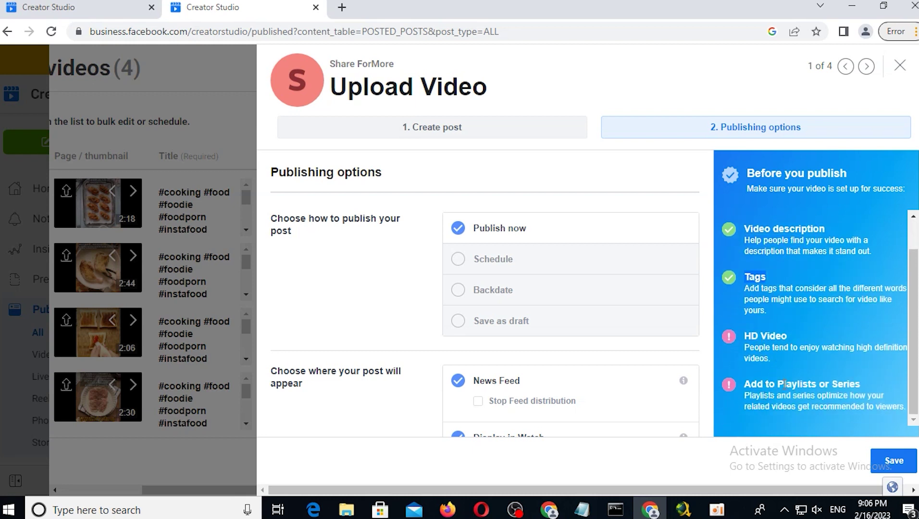
drag(744, 387, 860, 384)
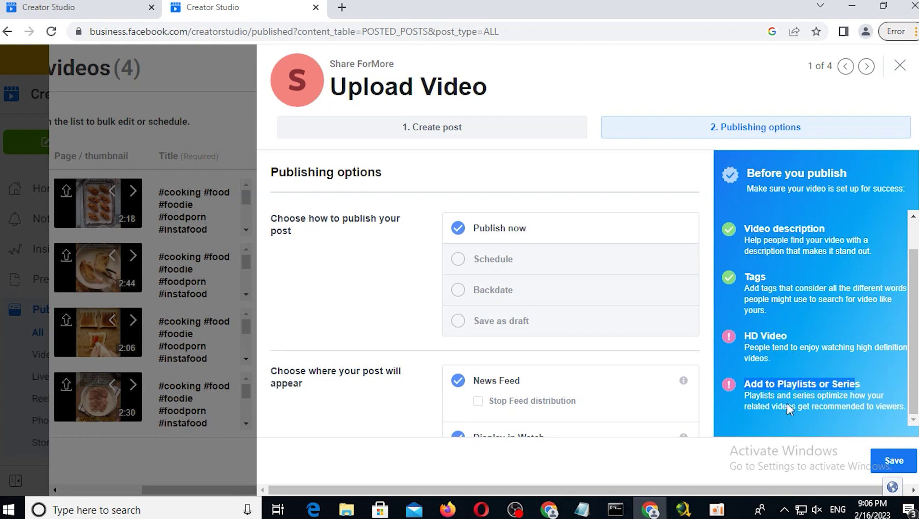
scroll(806, 288, up, 1)
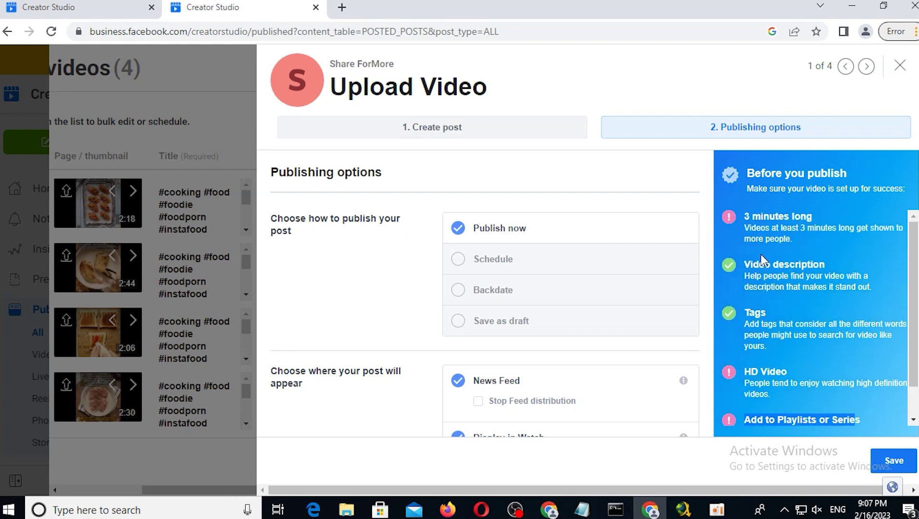
click(789, 211)
drag(817, 216, 750, 216)
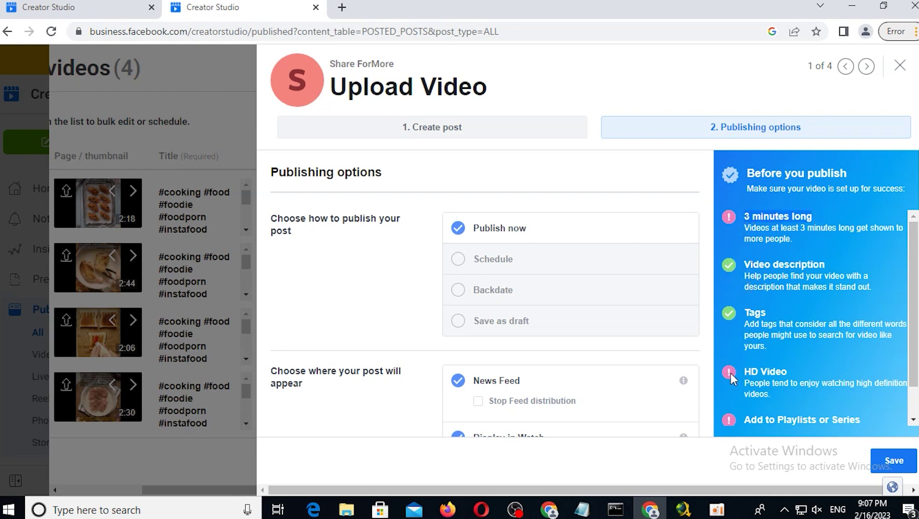
scroll(739, 345, down, 1)
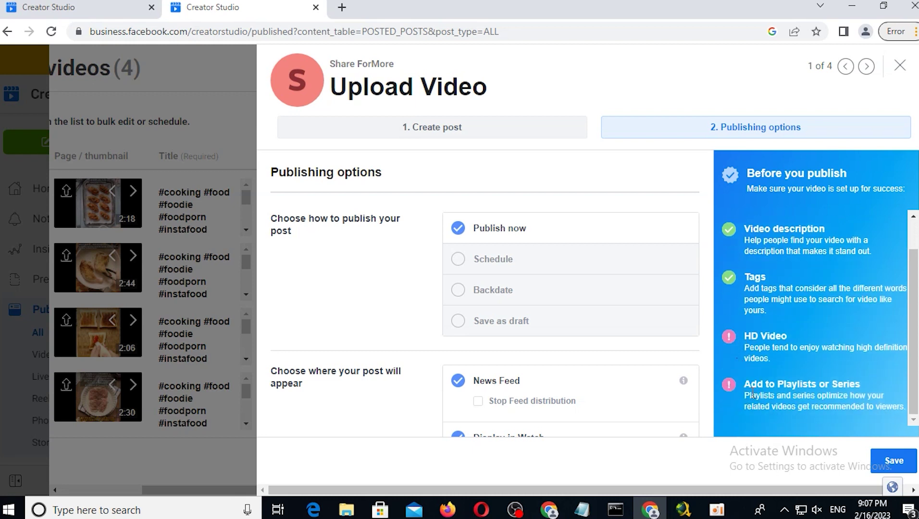
scroll(740, 348, up, 1)
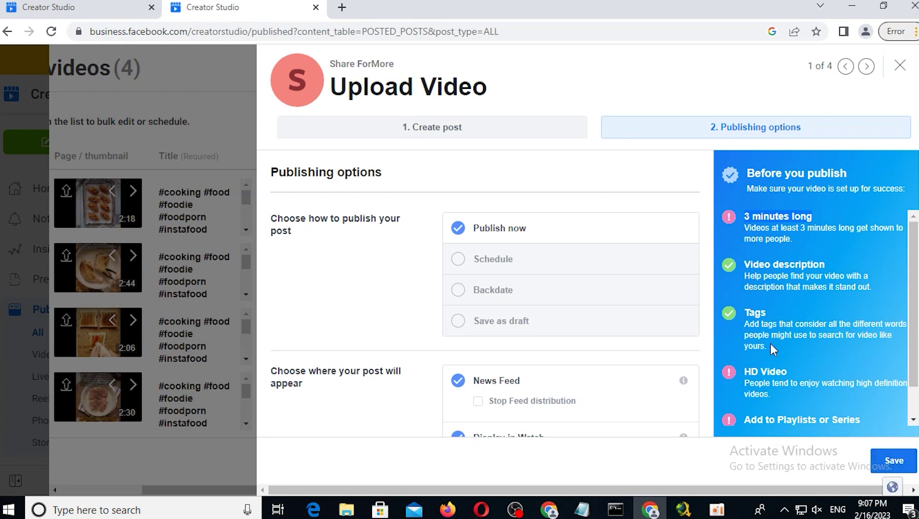
Step: Save the first video's settings, and copy the second video's hashtag title into its description
click(892, 463)
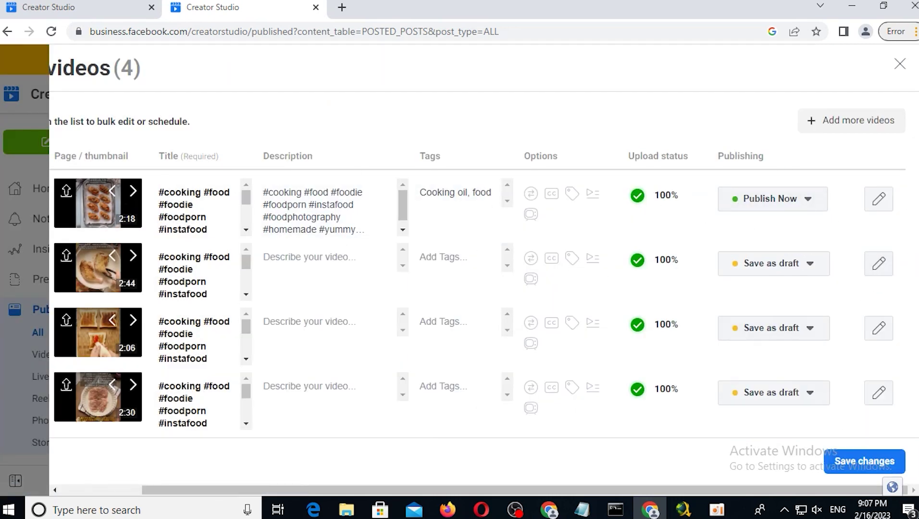
click(880, 264)
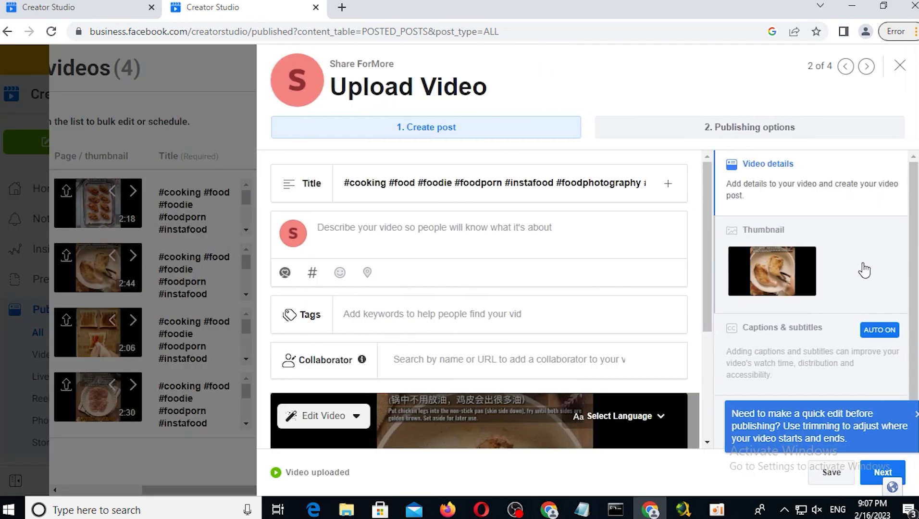
triple_click(388, 184)
key(ctrl+c)
click(377, 226)
key(ctrl+v)
click(408, 312)
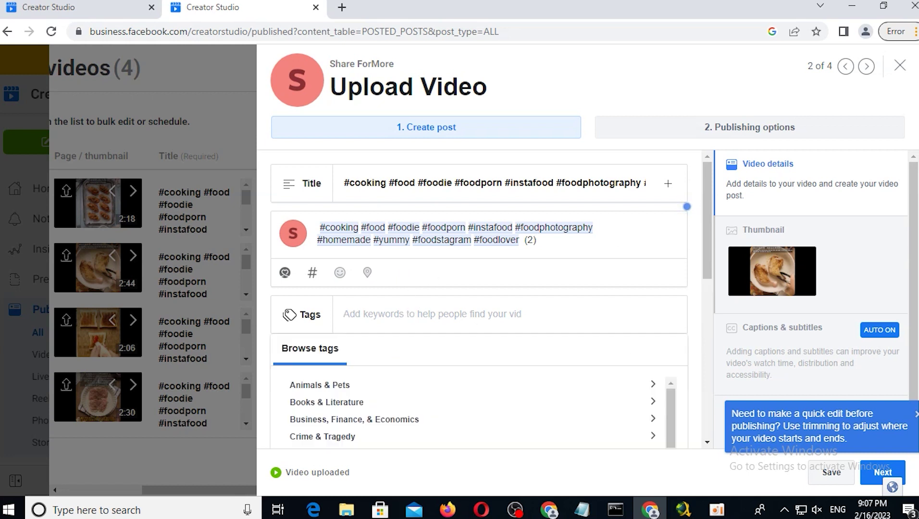
Step: Set the second video's publishing option to Publish now and save its settings
click(876, 476)
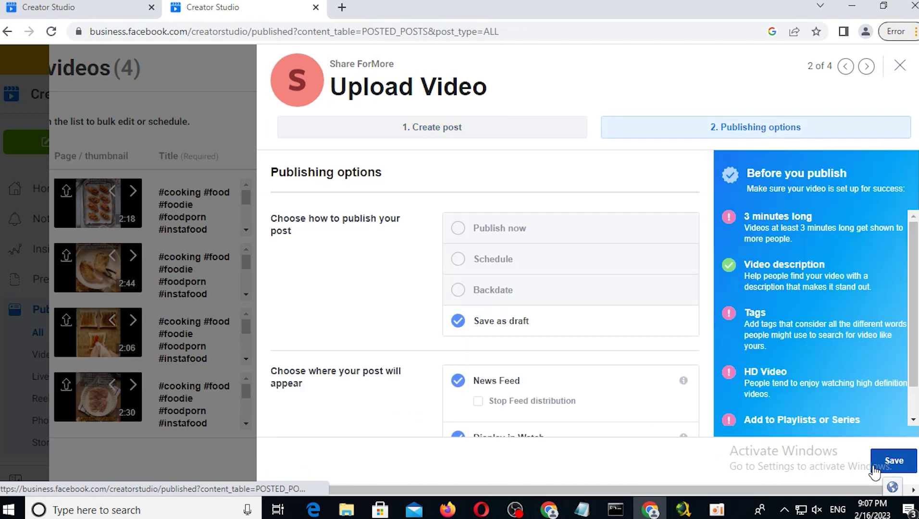
click(480, 231)
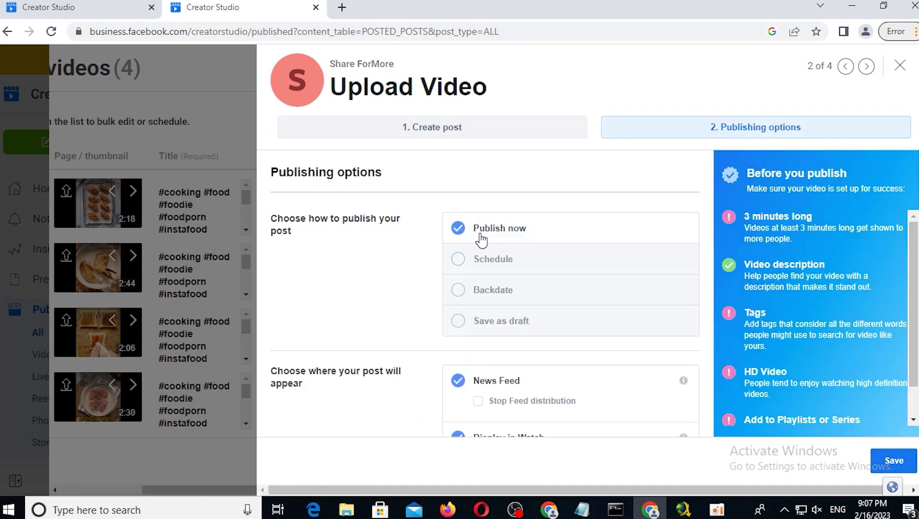
click(885, 464)
Step: Open the third video's details for editing and copy its hashtag title into the description
click(879, 328)
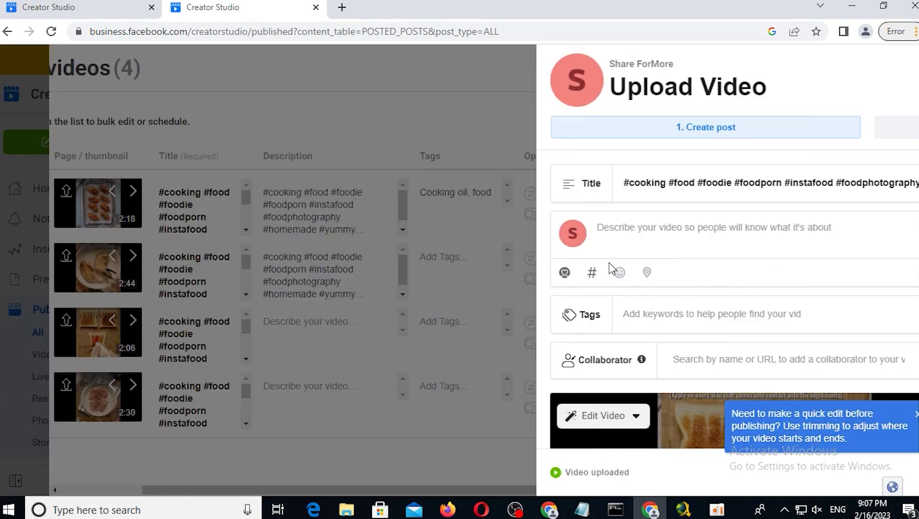
triple_click(428, 179)
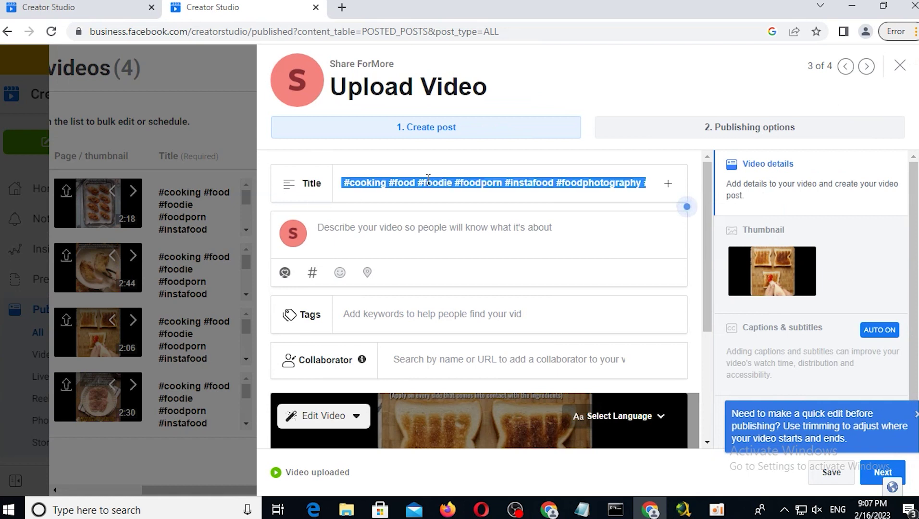
click(401, 226)
key(ctrl+v)
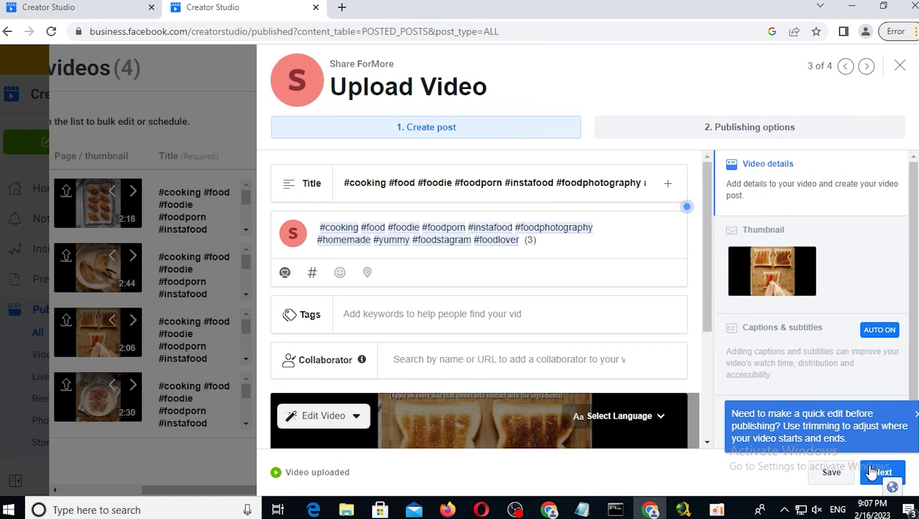
Step: Turn off auto-generated captions and auto-generated subtitles for the third video
click(828, 326)
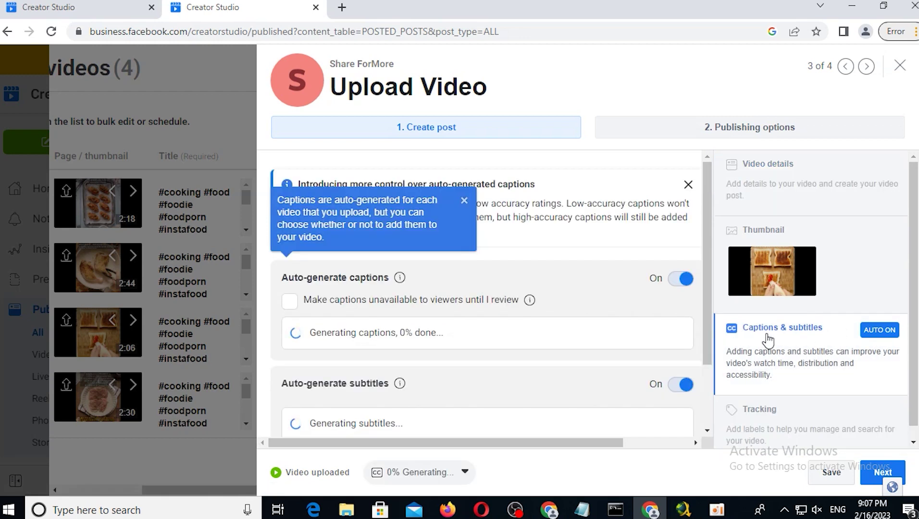
click(681, 279)
click(682, 369)
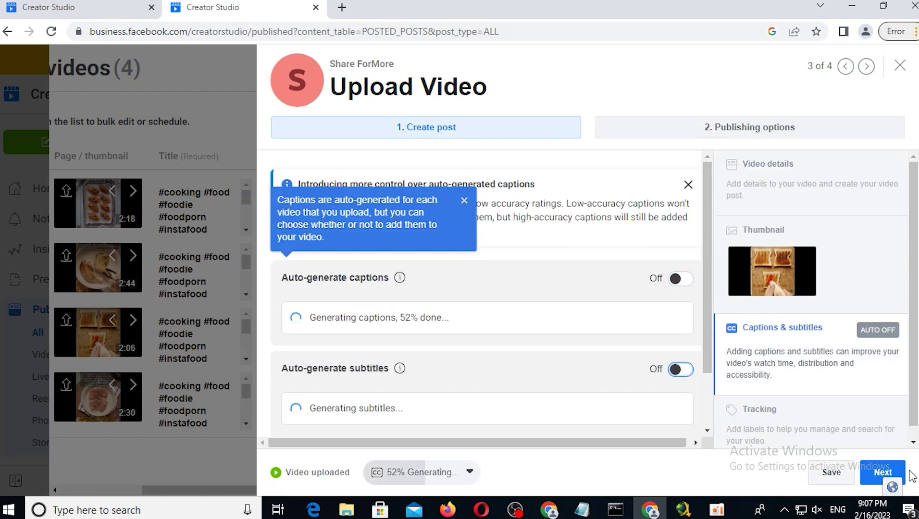
Step: Set the third video's publishing option to Publish now and save its settings
click(885, 476)
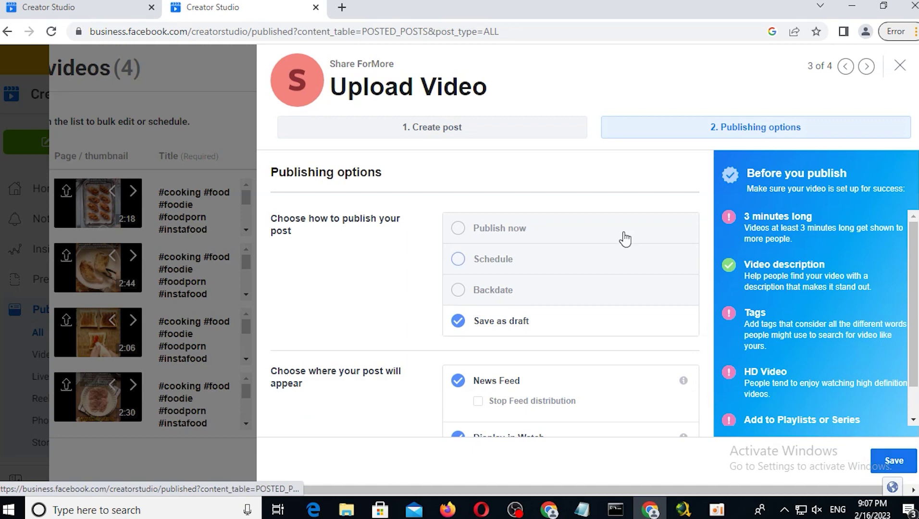
click(519, 231)
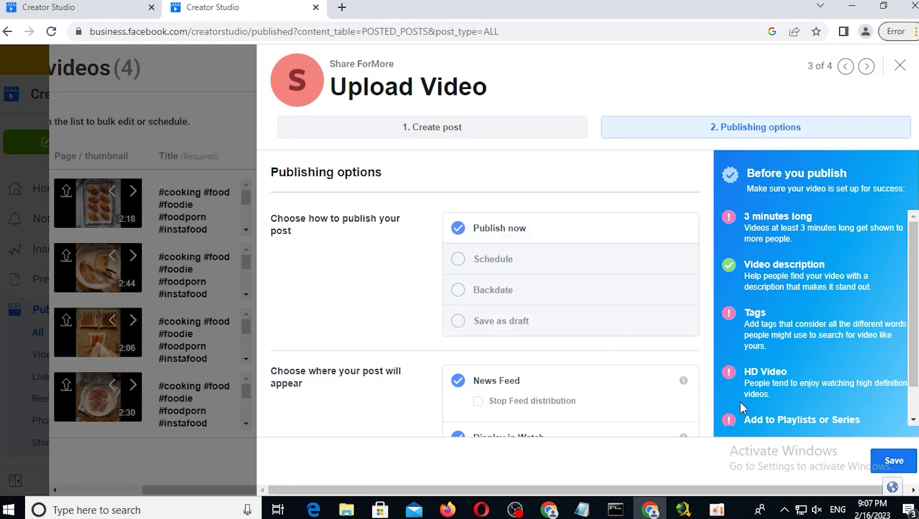
click(894, 463)
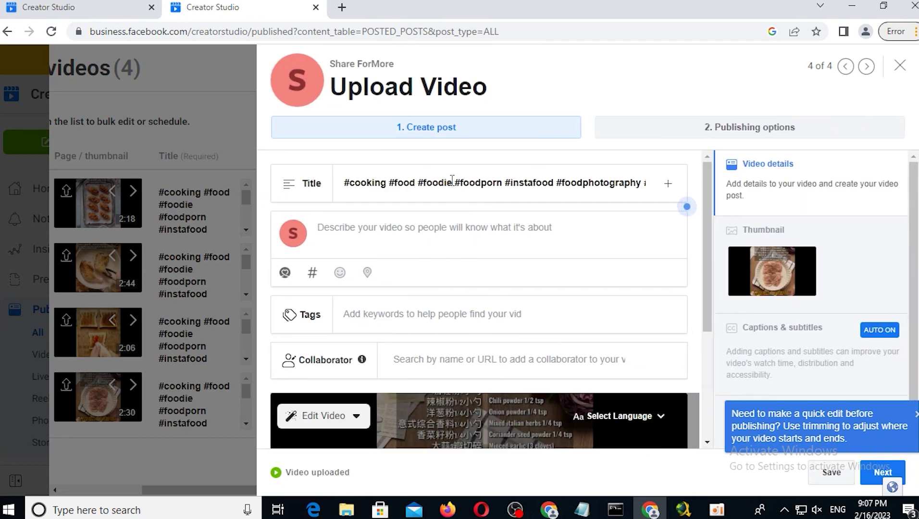
Step: Copy the fourth video's hashtag title into its description
triple_click(452, 180)
key(ctrl+c)
click(416, 228)
key(ctrl+v)
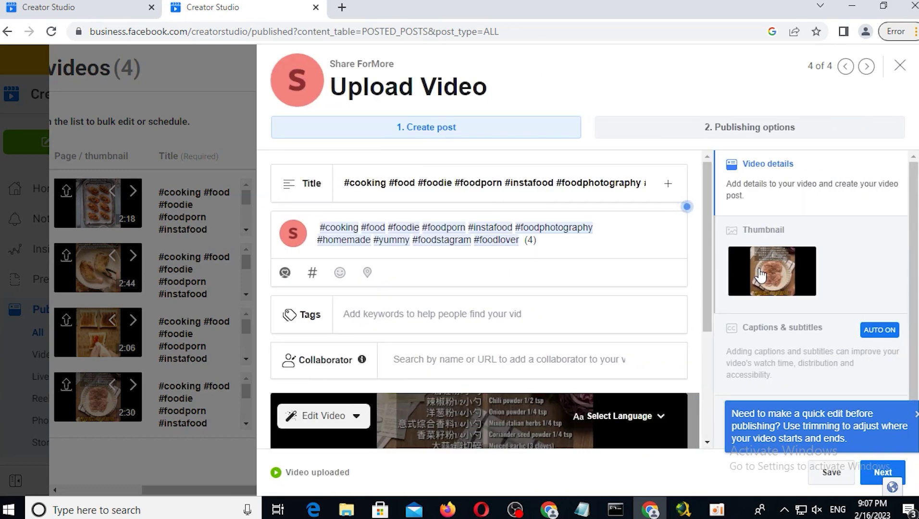
Step: Set the fourth video's publishing option to Publish now and save its settings
click(883, 473)
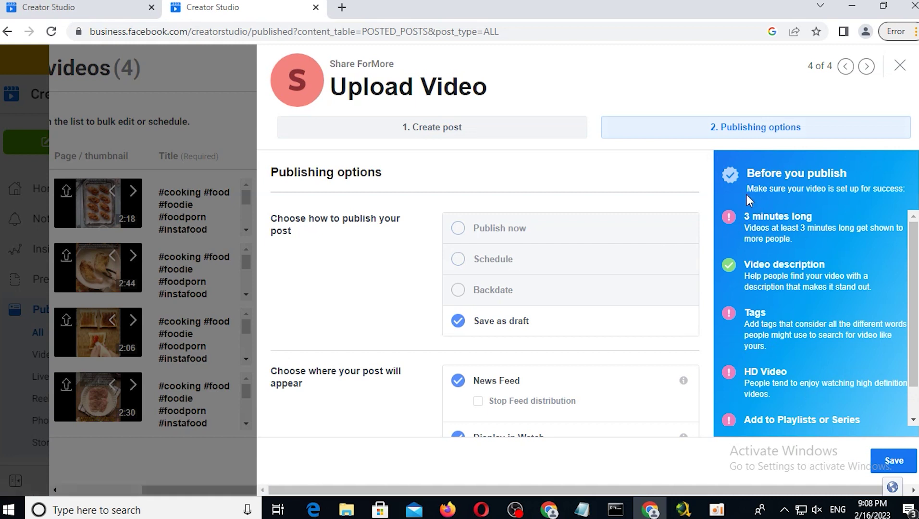
click(525, 238)
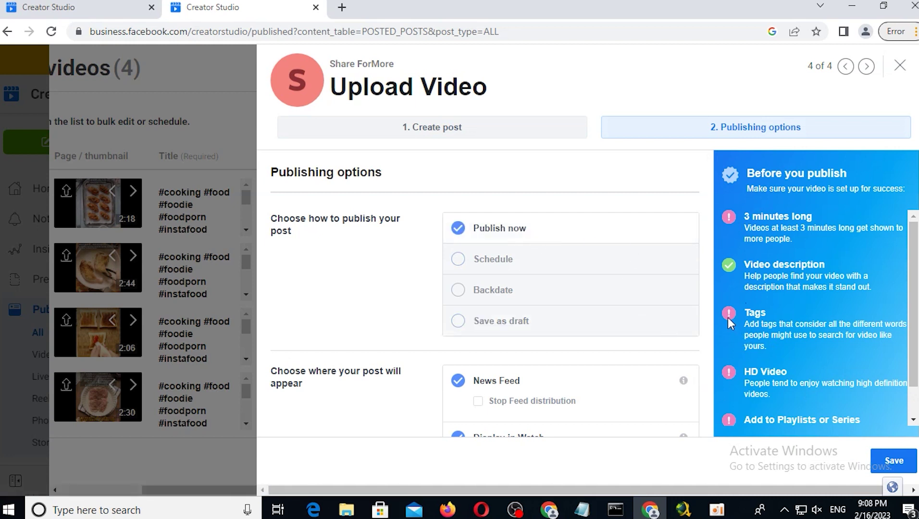
double_click(746, 314)
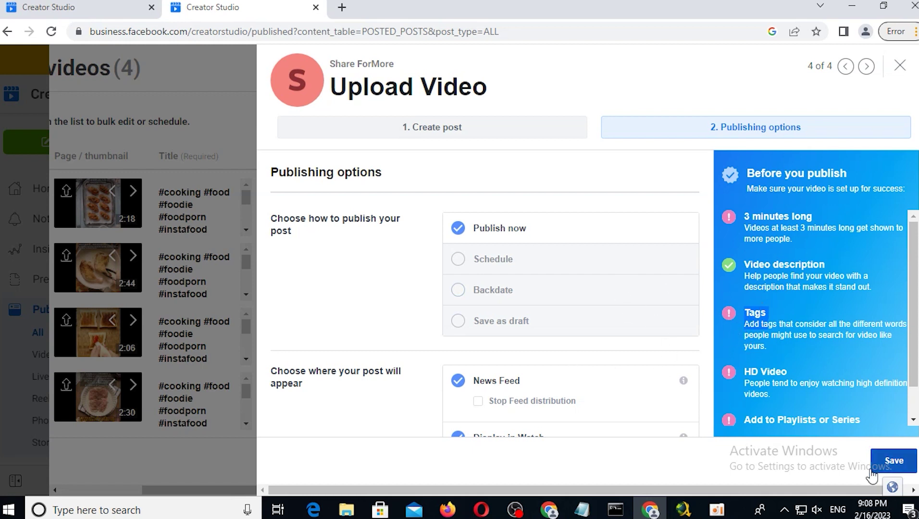
click(894, 468)
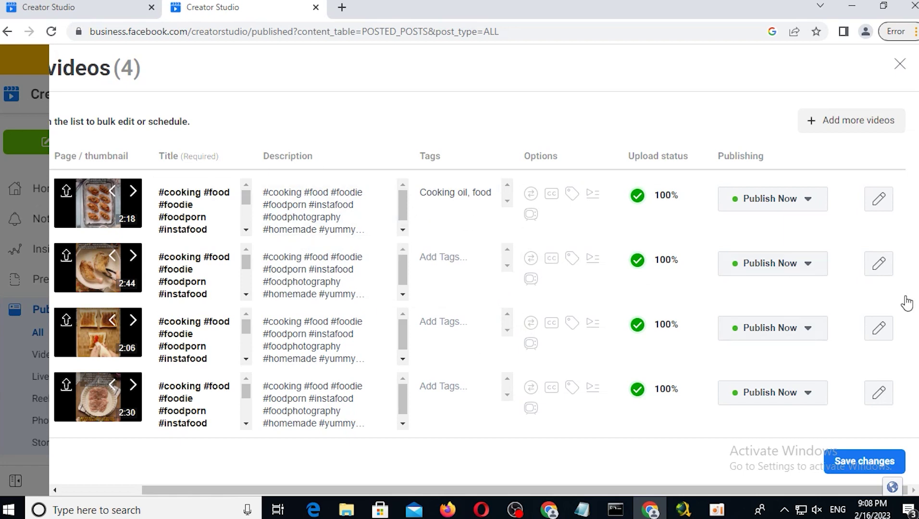
Step: Review the first video's Before you publish checklist in its publishing options and save its settings with Publish now
click(880, 202)
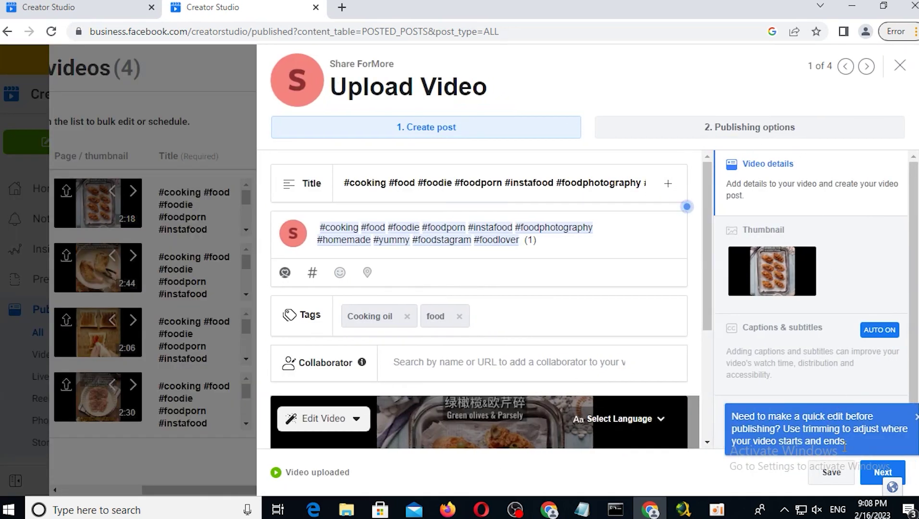
click(875, 474)
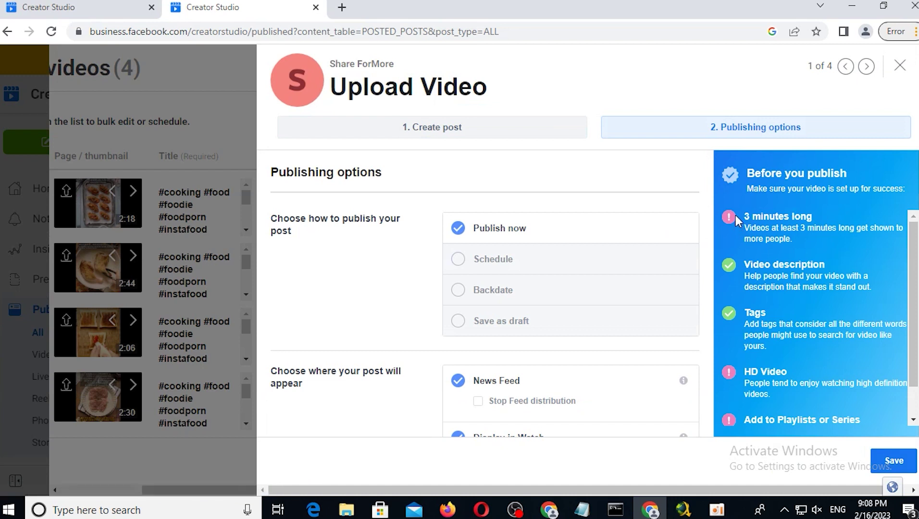
drag(736, 219, 820, 218)
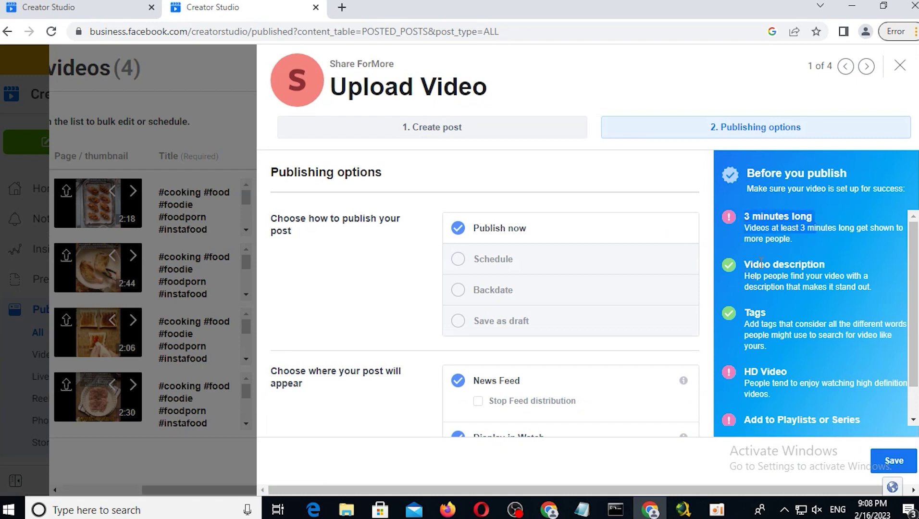
drag(744, 372, 789, 374)
scroll(805, 361, down, 1)
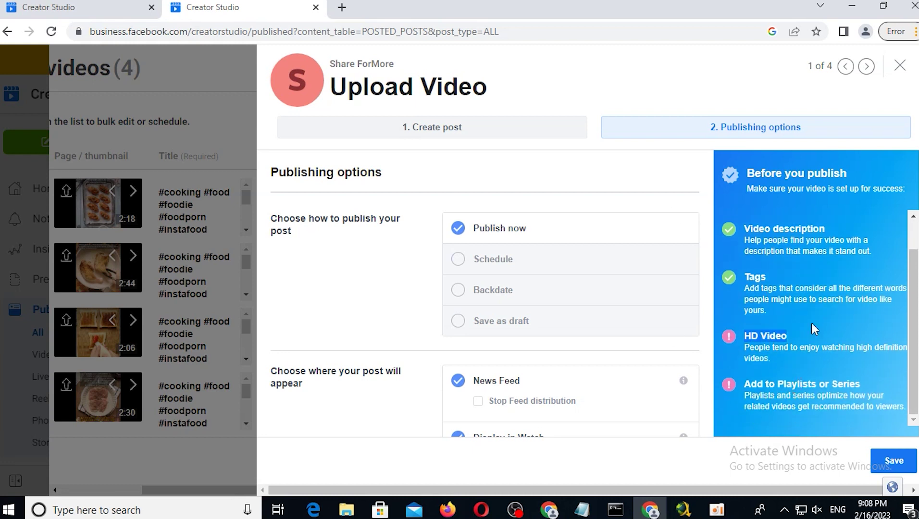
click(892, 461)
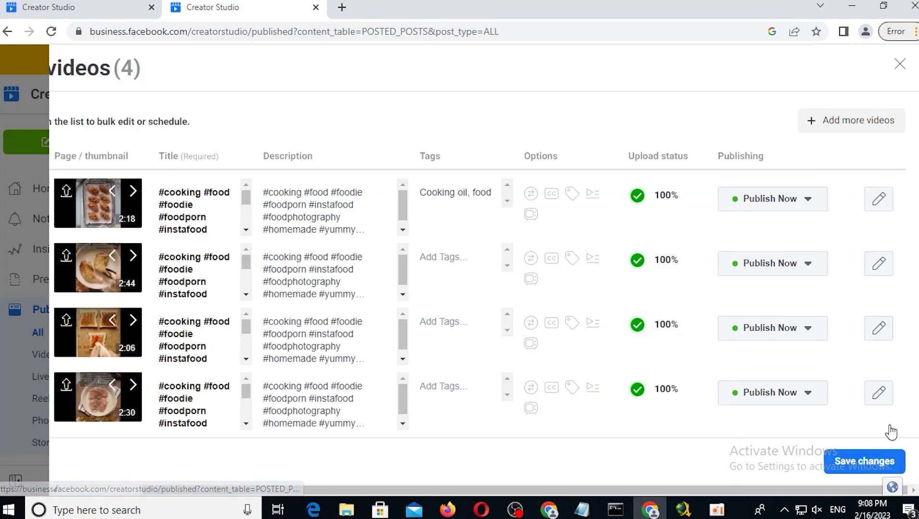
Step: Save the bulk changes to publish all four videos and close the processing notice
scroll(197, 272, down, 3)
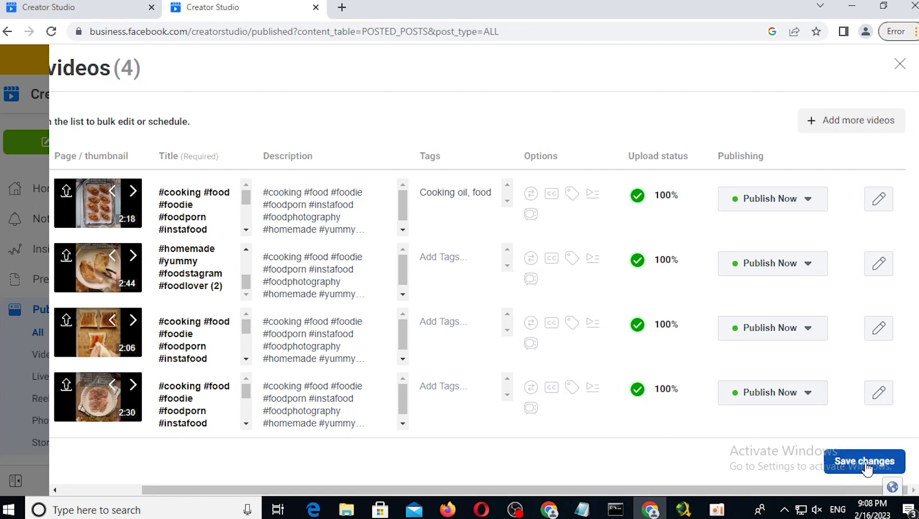
click(851, 467)
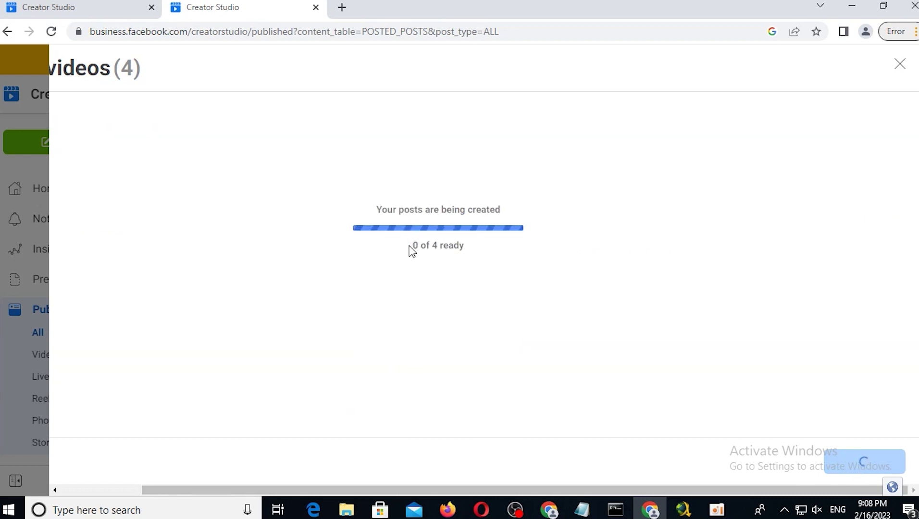
drag(410, 246, 475, 248)
click(482, 248)
double_click(416, 246)
drag(435, 246, 449, 247)
double_click(417, 246)
double_click(415, 245)
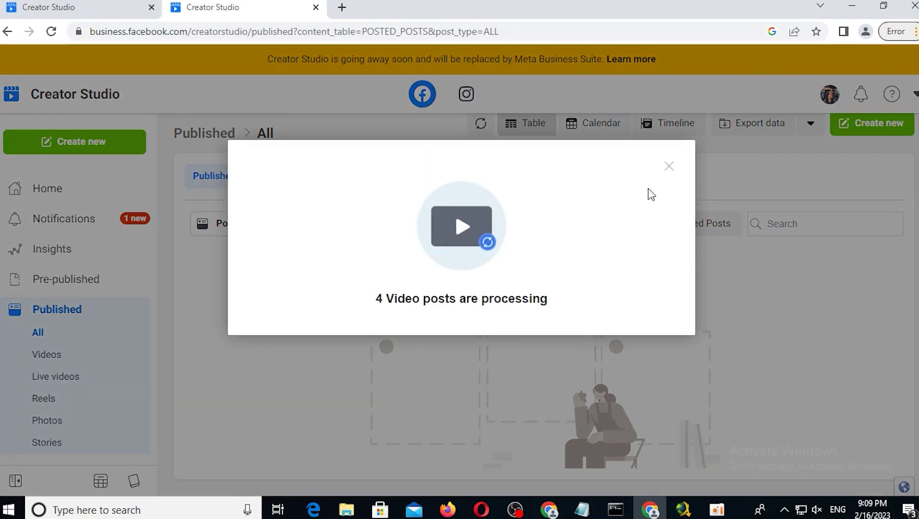
click(670, 166)
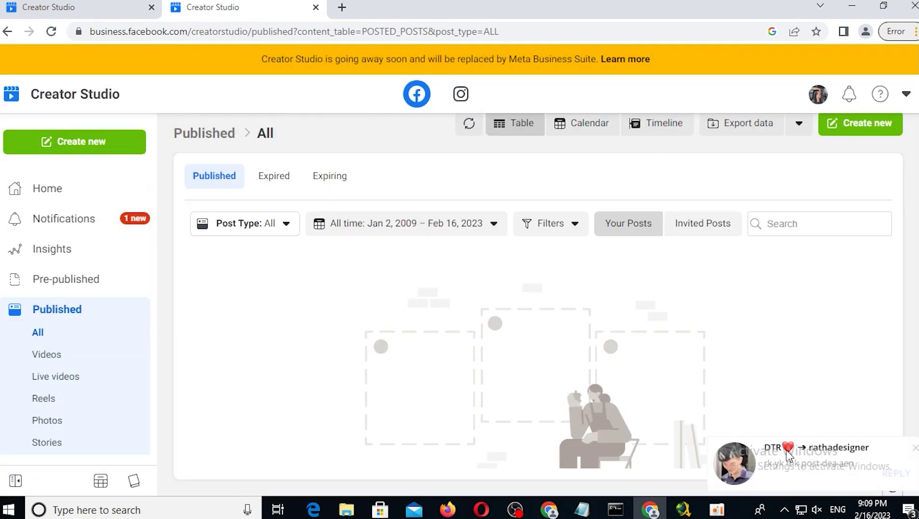
Step: Dismiss the message pop-ups and open the Monetization home for the Share ForMore Page
click(915, 448)
scroll(53, 347, down, 3)
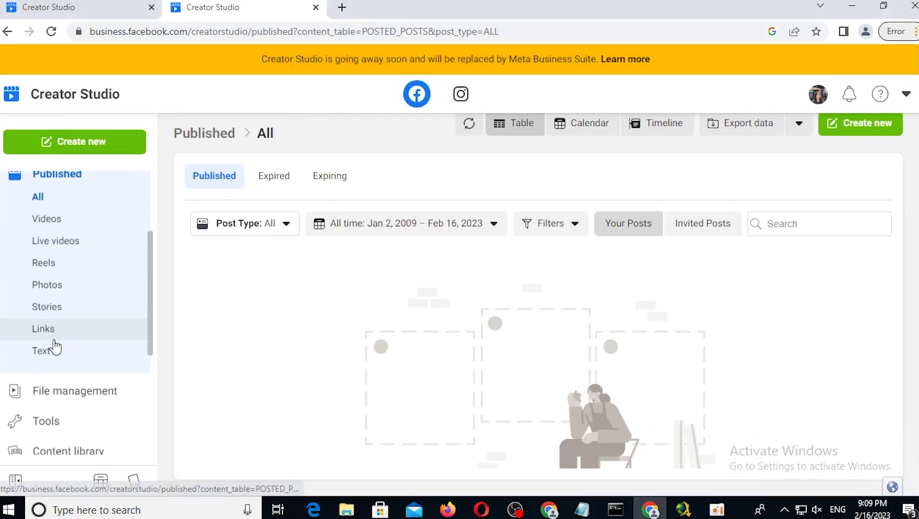
scroll(66, 359, down, 4)
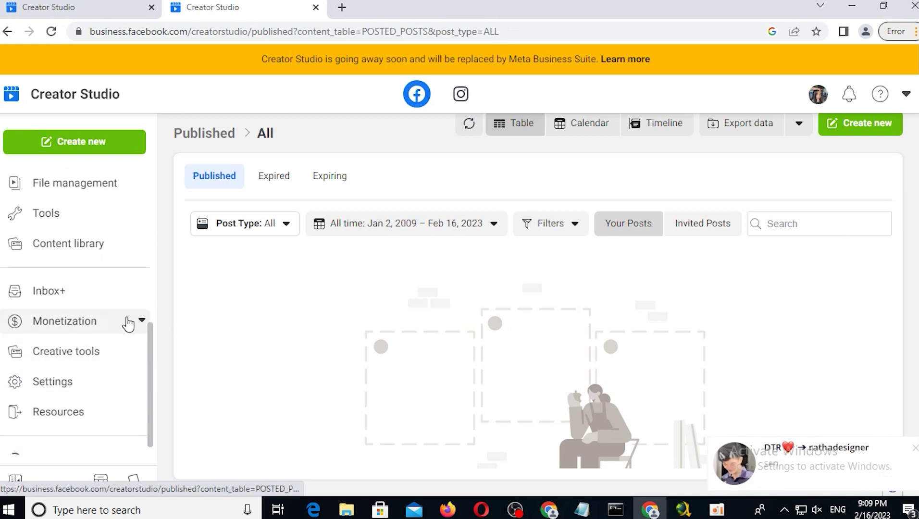
click(915, 448)
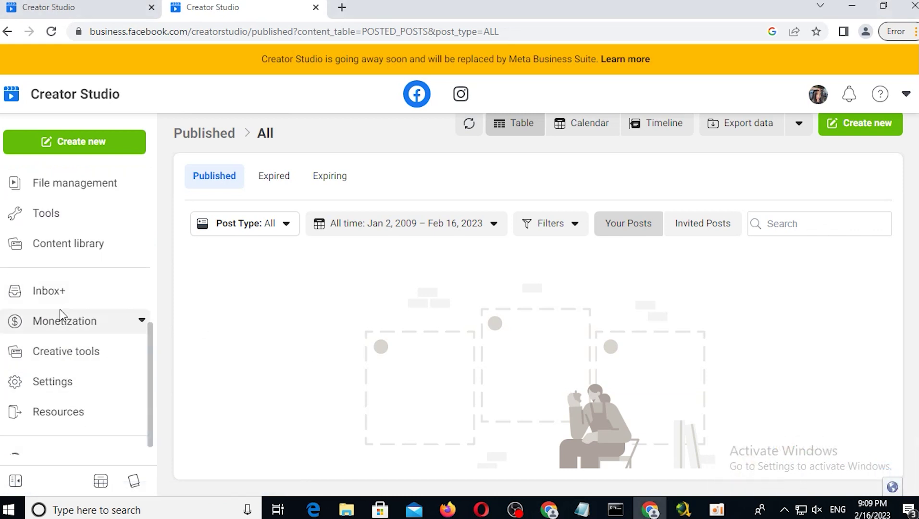
click(77, 326)
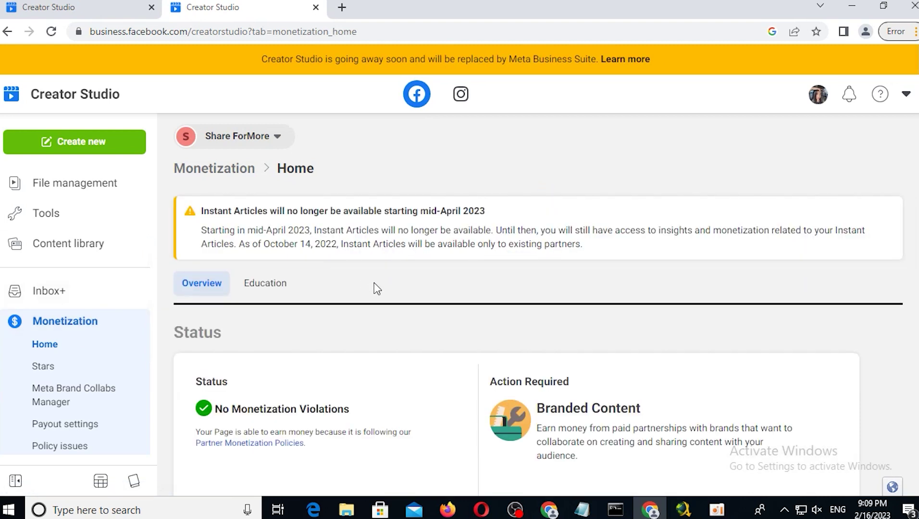
Step: Open the Page's monetization eligibility and examine the criteria for In-Stream Ads for On-Demand
scroll(414, 290, down, 4)
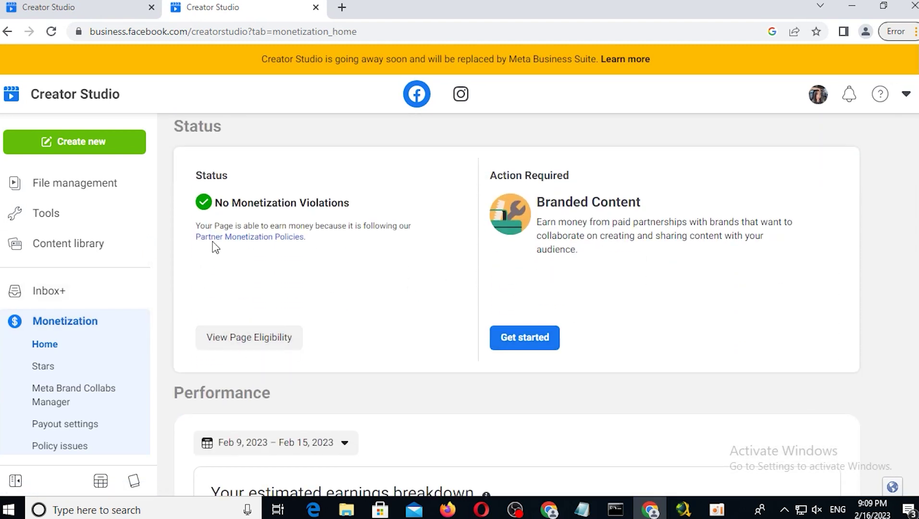
click(231, 343)
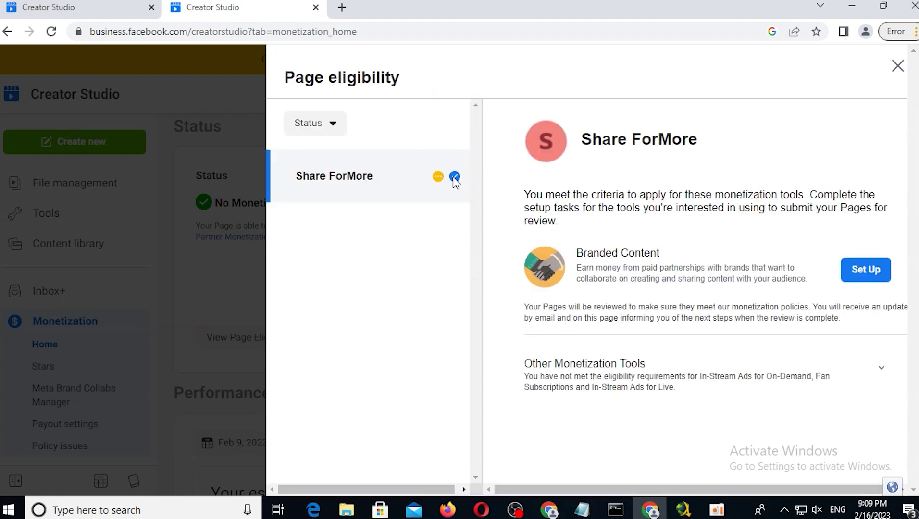
click(881, 367)
scroll(679, 342, down, 3)
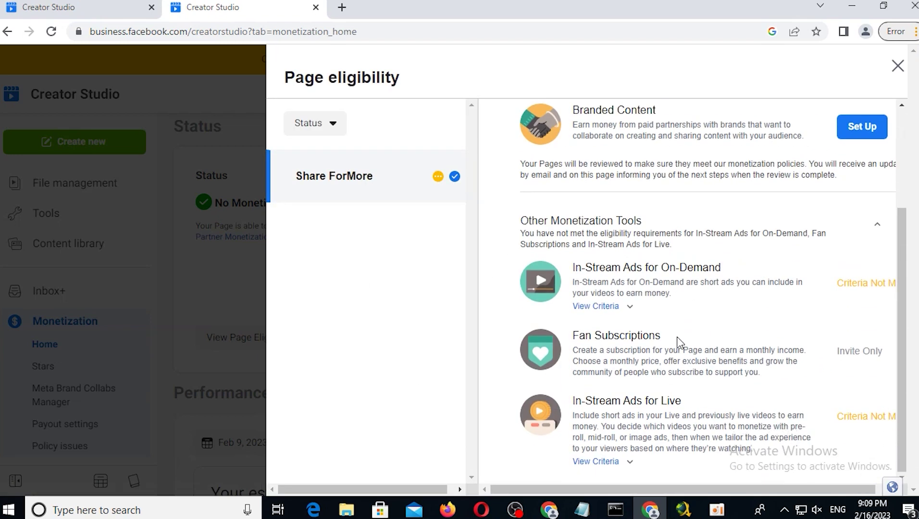
click(627, 310)
scroll(726, 308, down, 5)
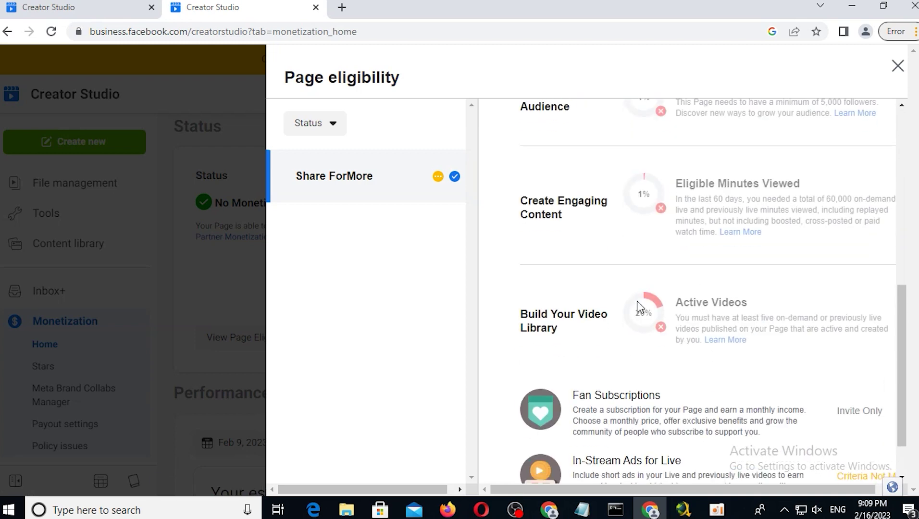
scroll(637, 301, up, 3)
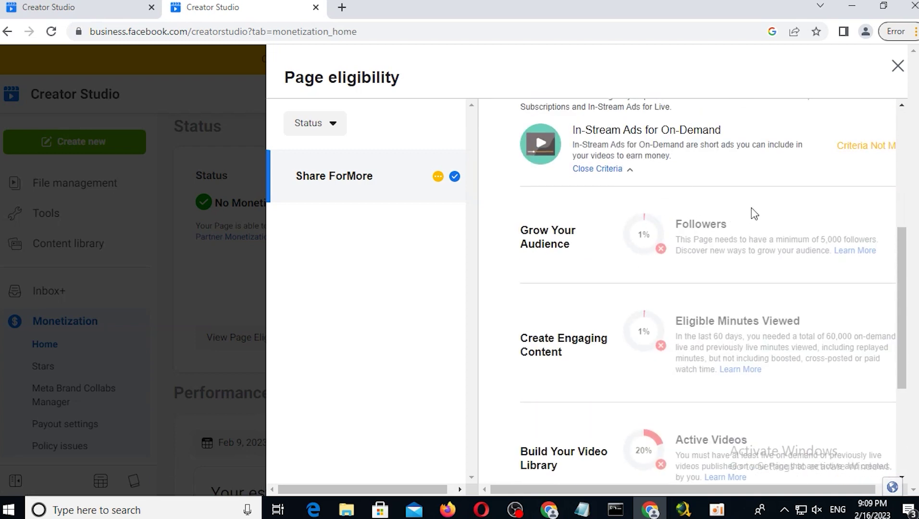
scroll(691, 367, down, 3)
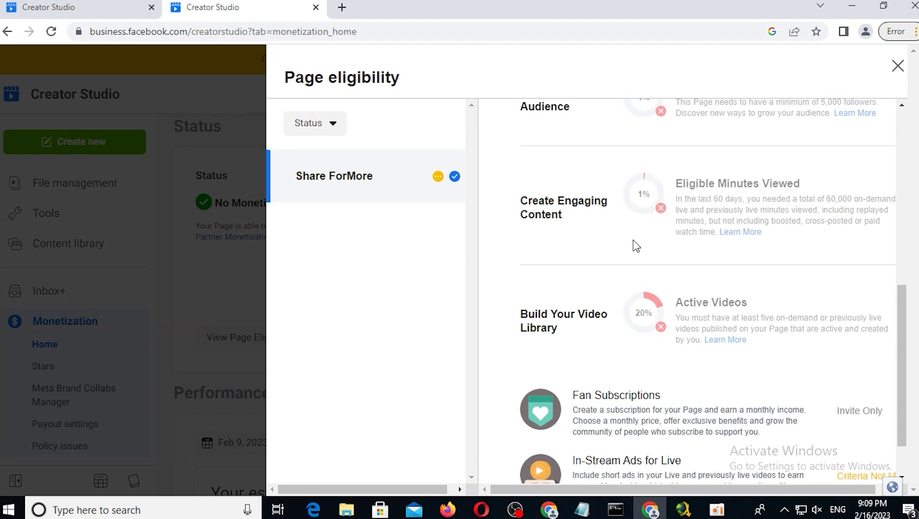
scroll(691, 318, down, 2)
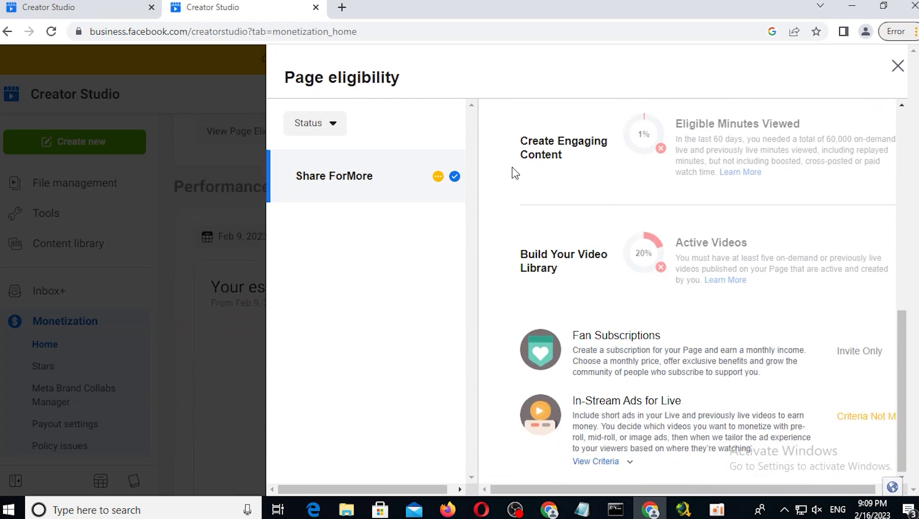
scroll(637, 224, up, 6)
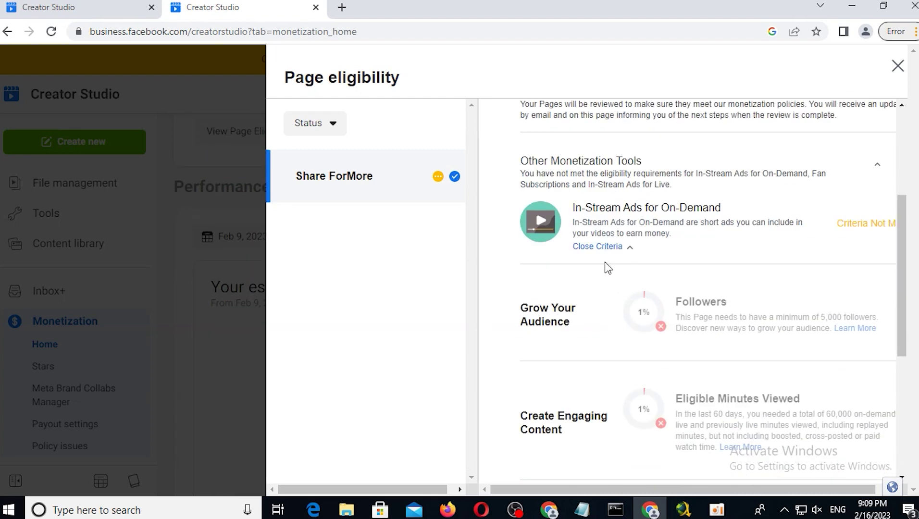
Step: Close the Page eligibility view and return to the Monetization home overview
click(135, 306)
scroll(173, 288, up, 5)
scroll(78, 272, up, 3)
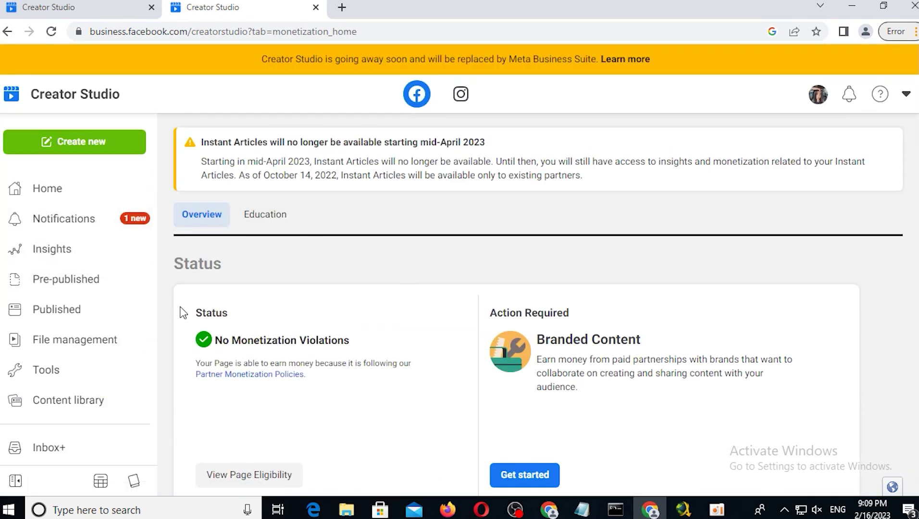
scroll(68, 386, down, 2)
scroll(80, 410, down, 4)
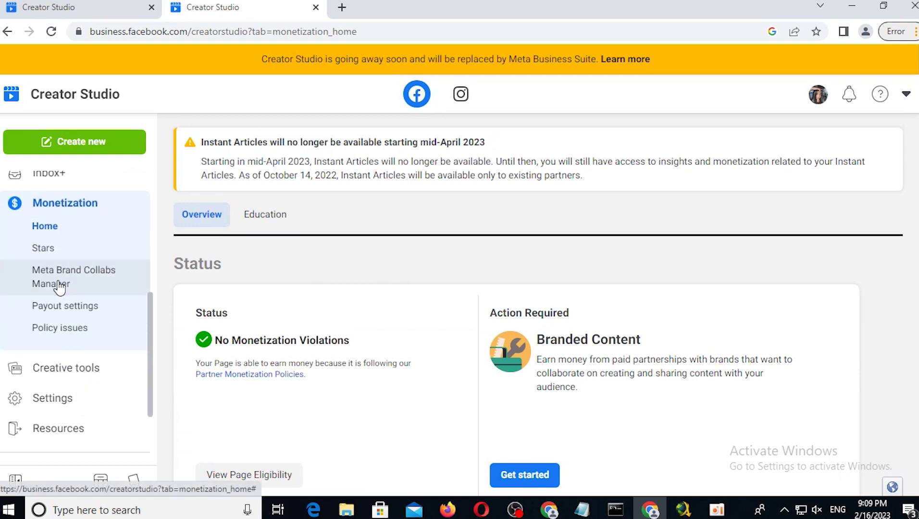
click(103, 228)
Step: Reopen the Page eligibility details and check the follower, minutes viewed and active video requirements for In-Stream Ads for On-Demand
scroll(246, 418, down, 3)
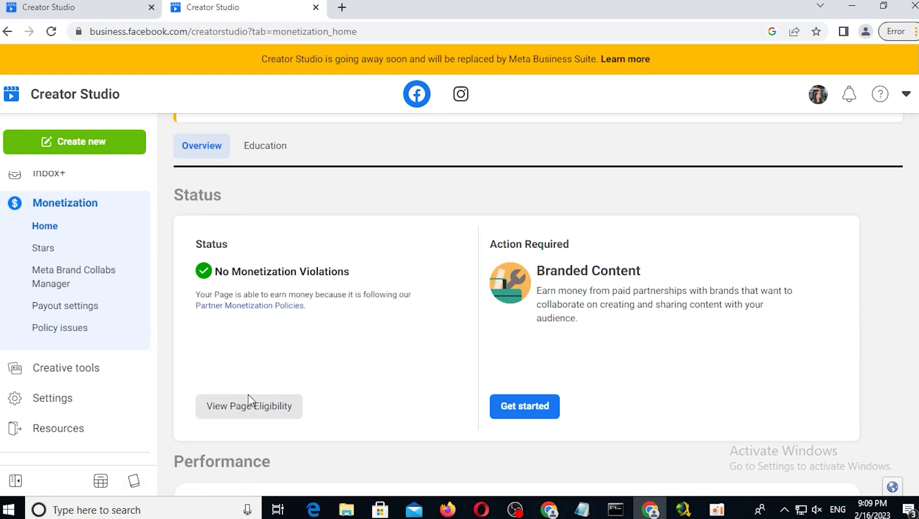
click(249, 403)
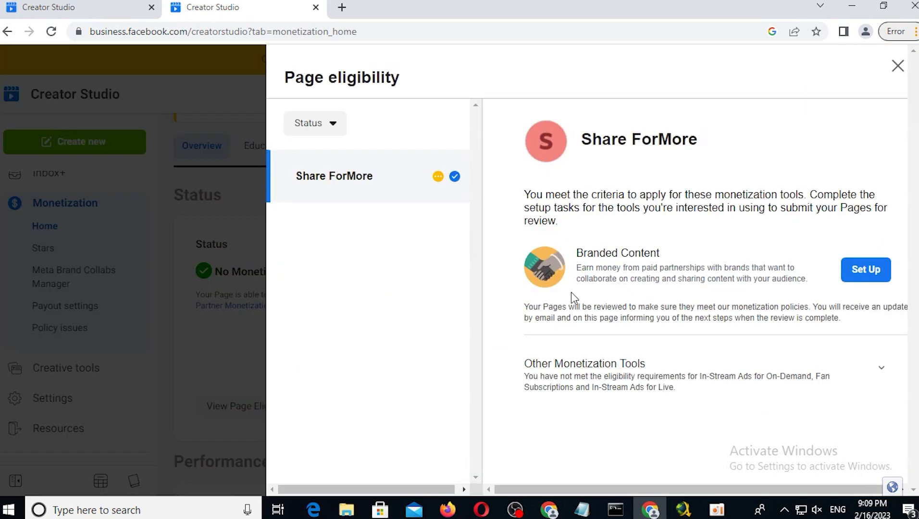
click(882, 369)
scroll(749, 376, down, 3)
click(628, 313)
scroll(848, 250, down, 4)
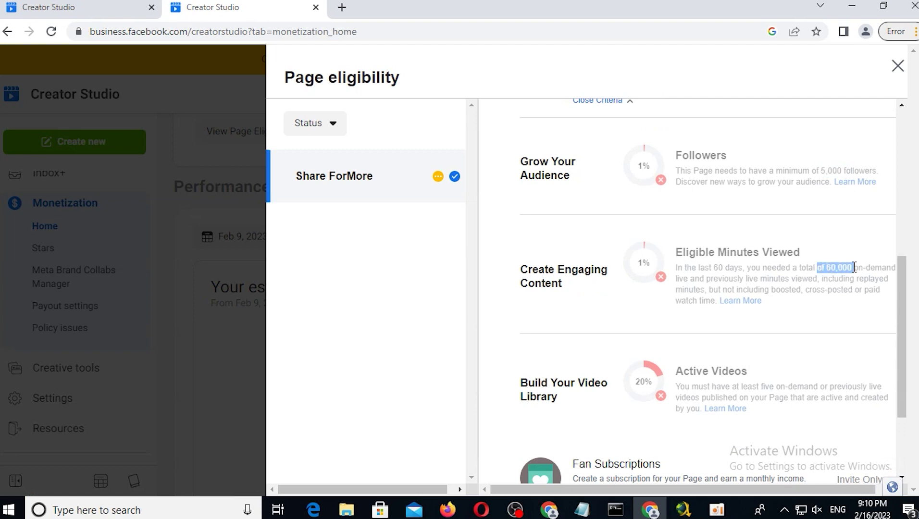
scroll(786, 301, down, 3)
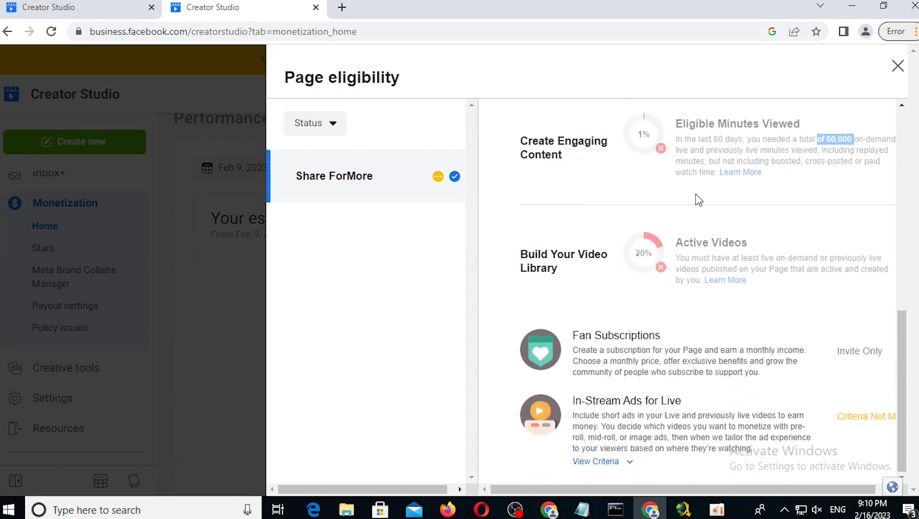
scroll(712, 202, up, 3)
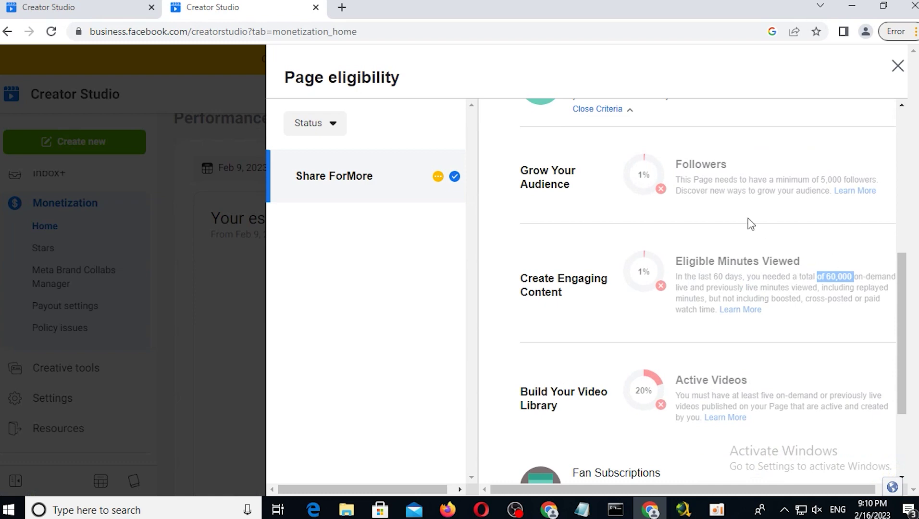
scroll(751, 224, down, 3)
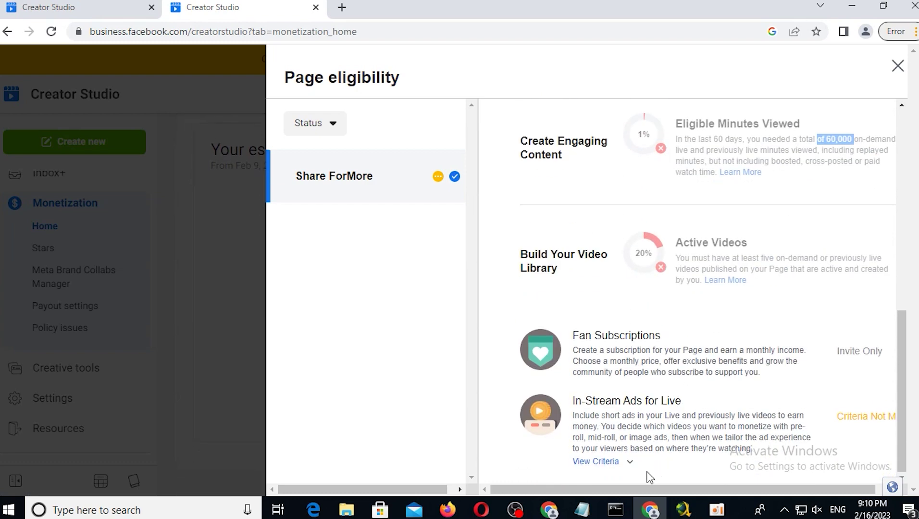
Step: Expand the In-Stream Ads for Live criteria and compare its follower and viewing-minute requirements with those for On-Demand
click(632, 465)
scroll(680, 327, down, 7)
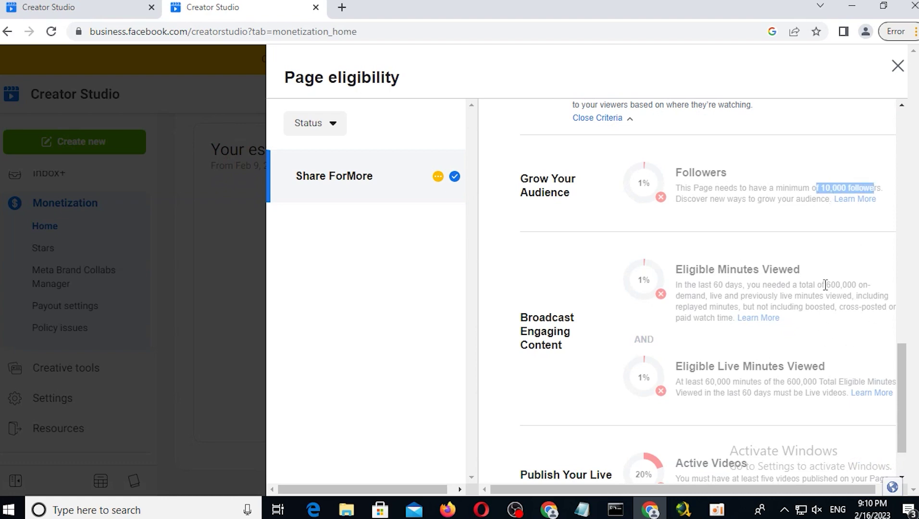
scroll(827, 294, down, 1)
scroll(741, 331, up, 6)
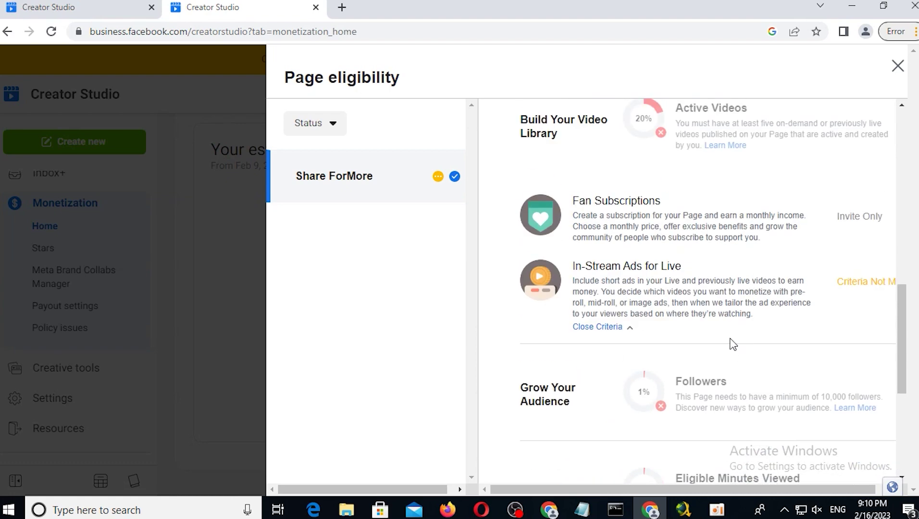
scroll(635, 270, up, 4)
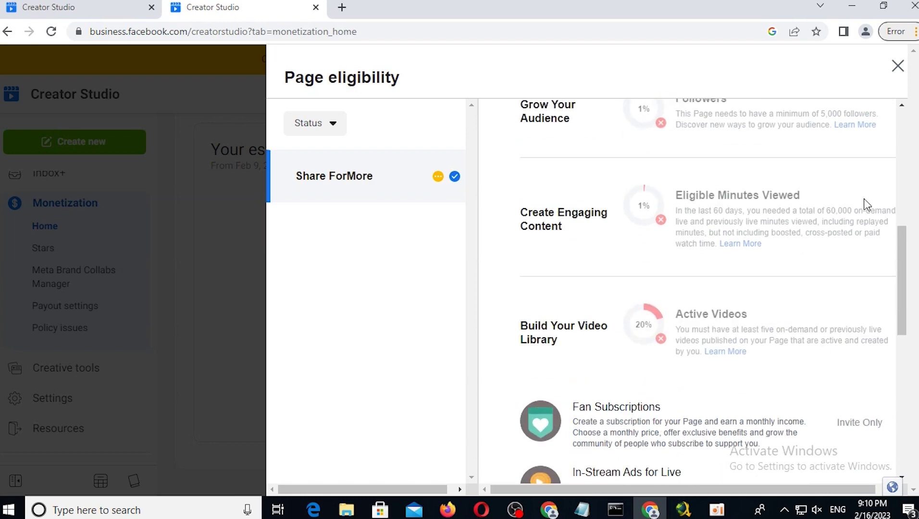
scroll(830, 141, down, 7)
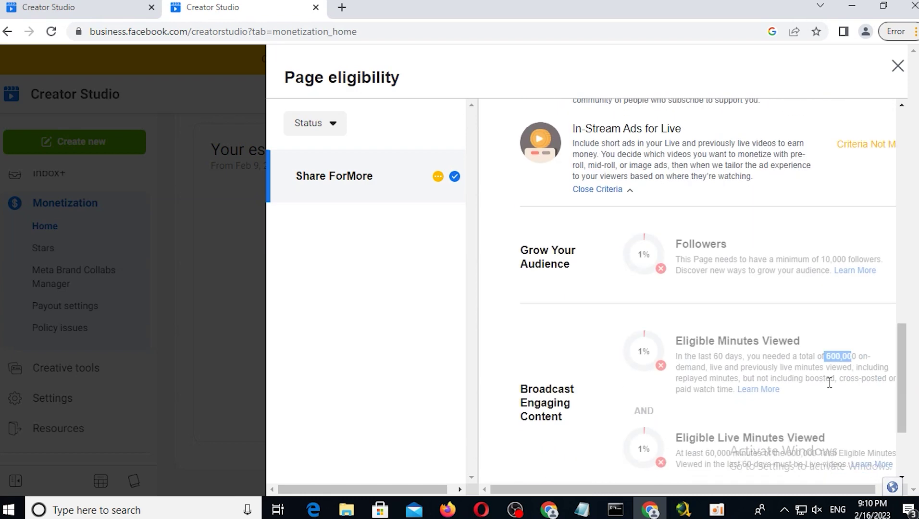
scroll(876, 369, up, 5)
scroll(760, 367, down, 5)
scroll(798, 359, down, 3)
scroll(757, 346, up, 13)
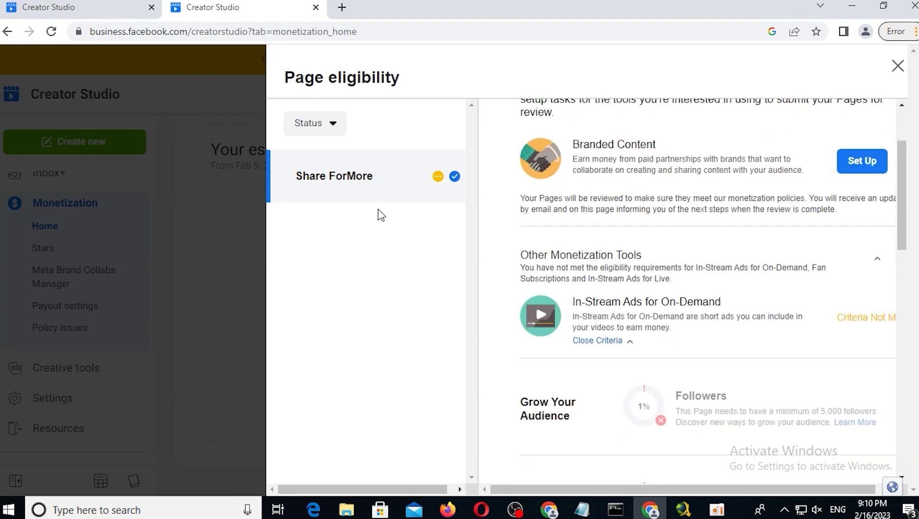
scroll(744, 235, down, 6)
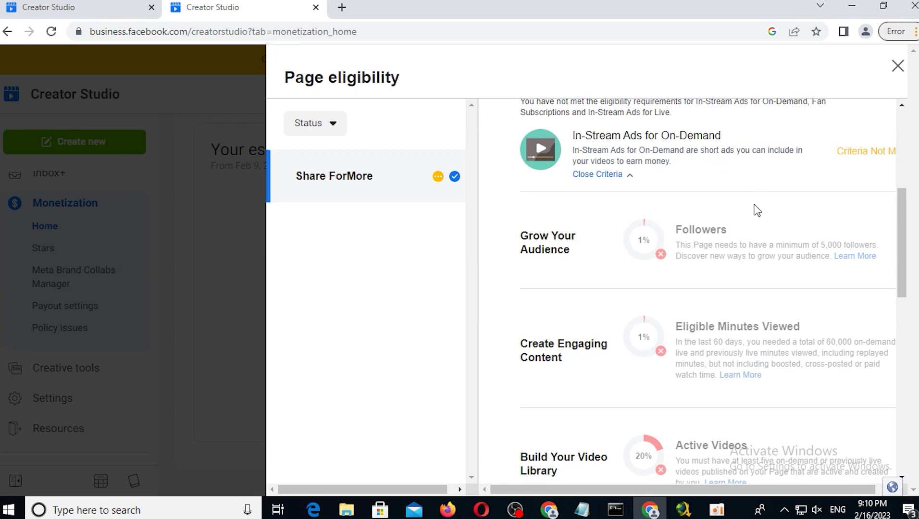
Step: Close the Page eligibility details and look over the Creator Studio home page
click(897, 66)
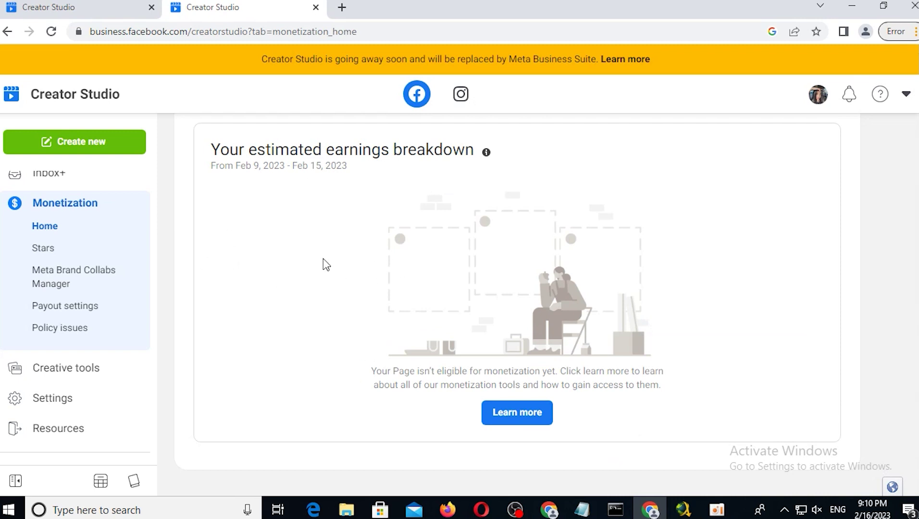
scroll(98, 295, up, 5)
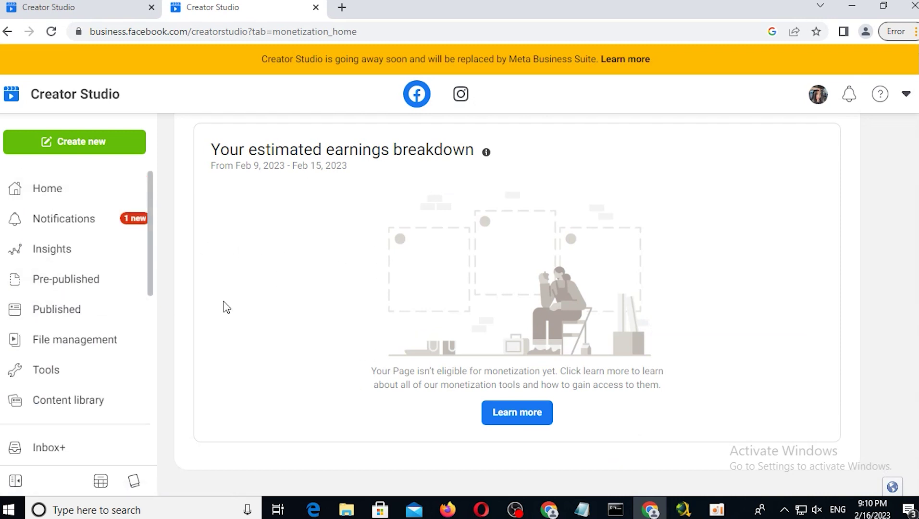
click(59, 183)
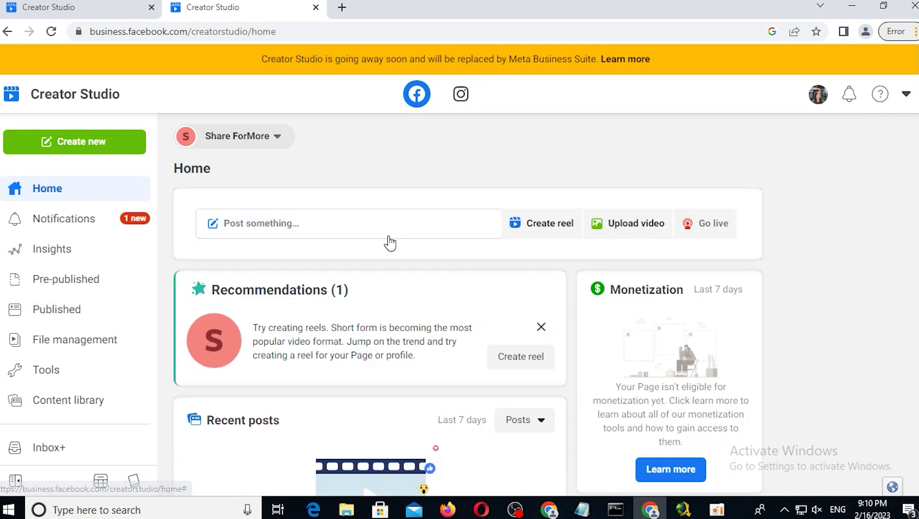
scroll(458, 372, down, 10)
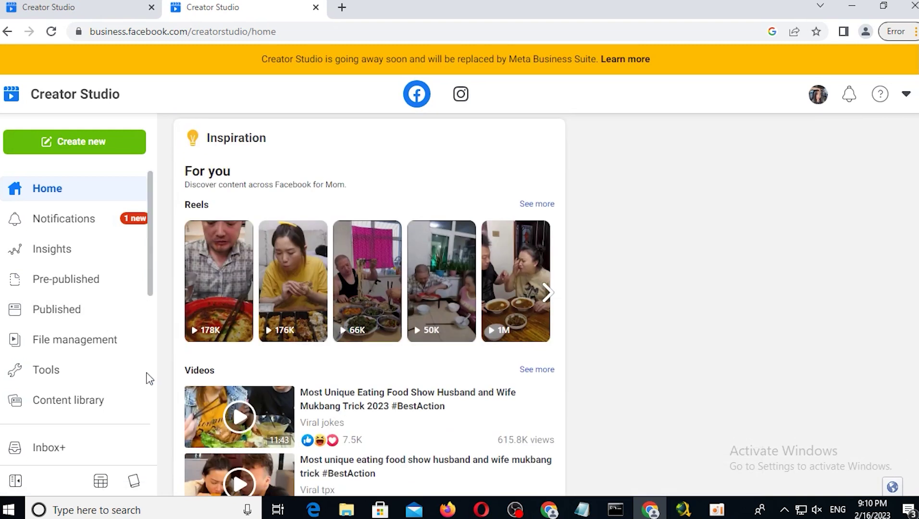
Step: Open the list of all published posts, reload it and look through the uploaded cooking videos
click(64, 313)
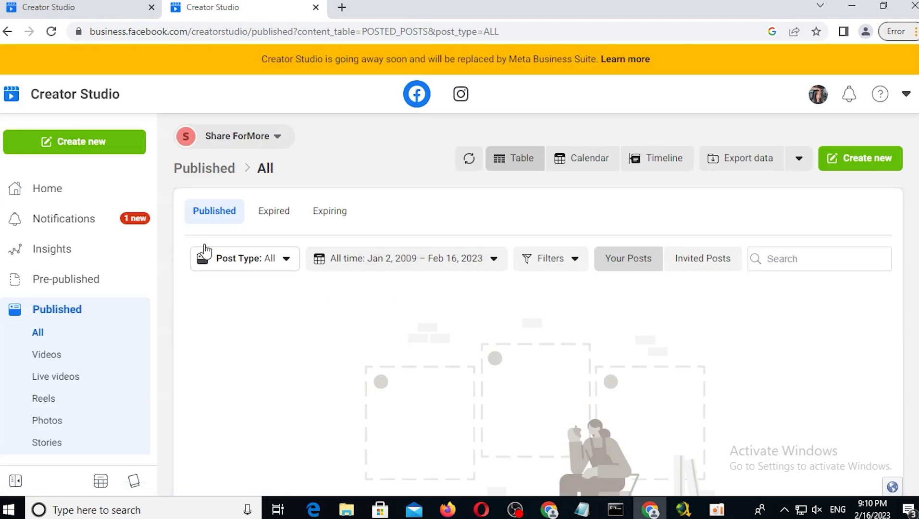
click(53, 32)
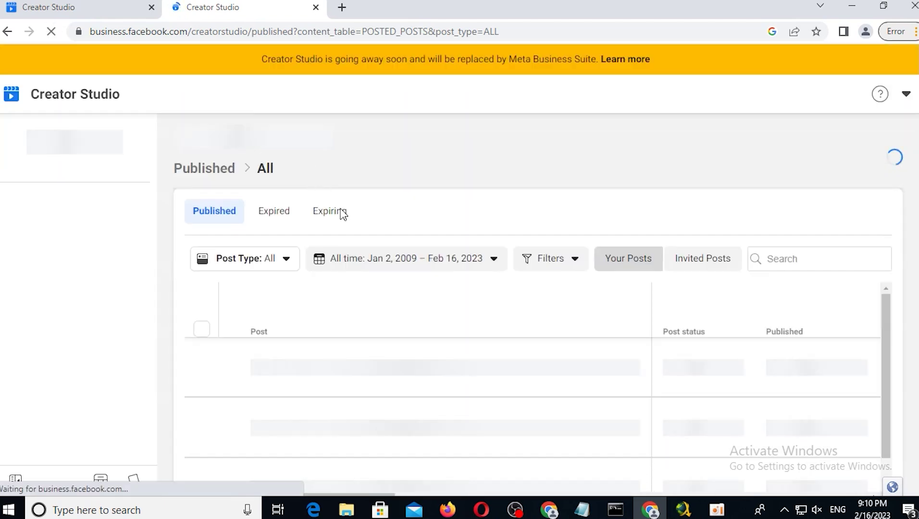
scroll(514, 353, down, 2)
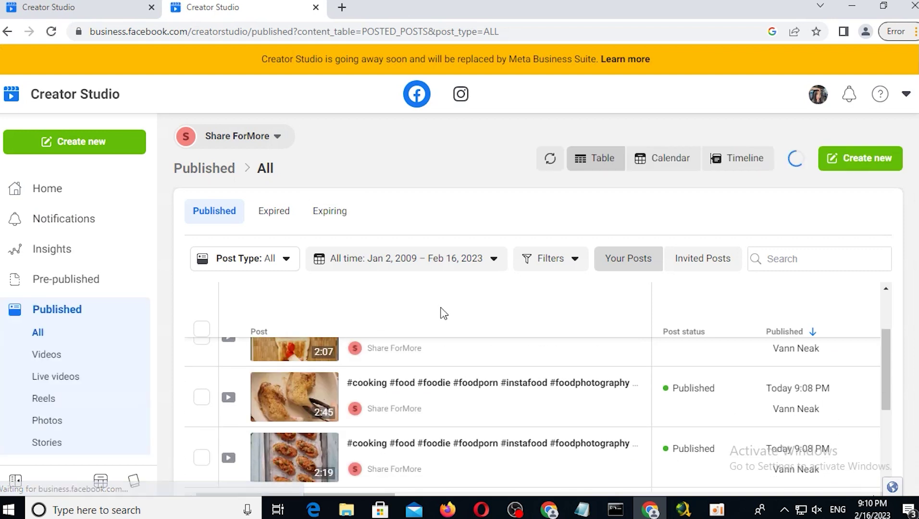
scroll(509, 407, down, 1)
scroll(283, 448, up, 3)
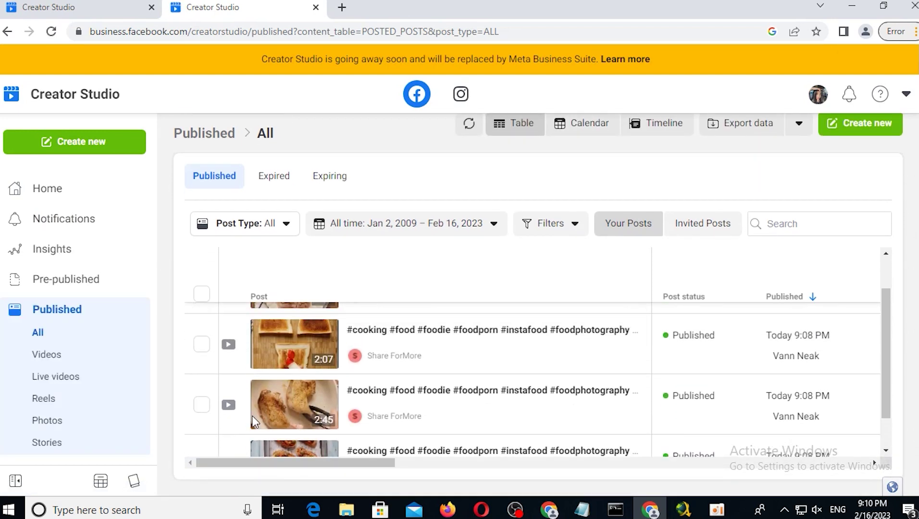
Step: Check the videos' publishing details and their 1-minute and 3-second view metrics in the published posts table
mouse_move(781, 368)
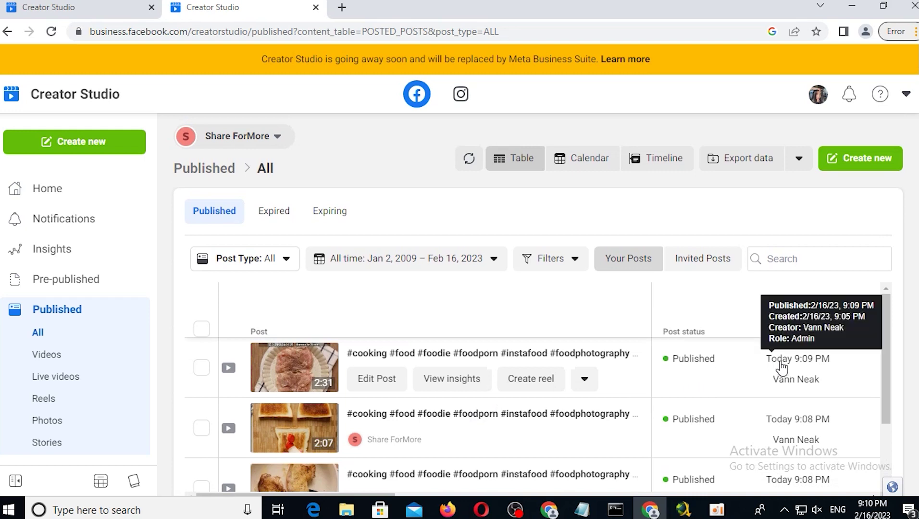
scroll(798, 409, down, 3)
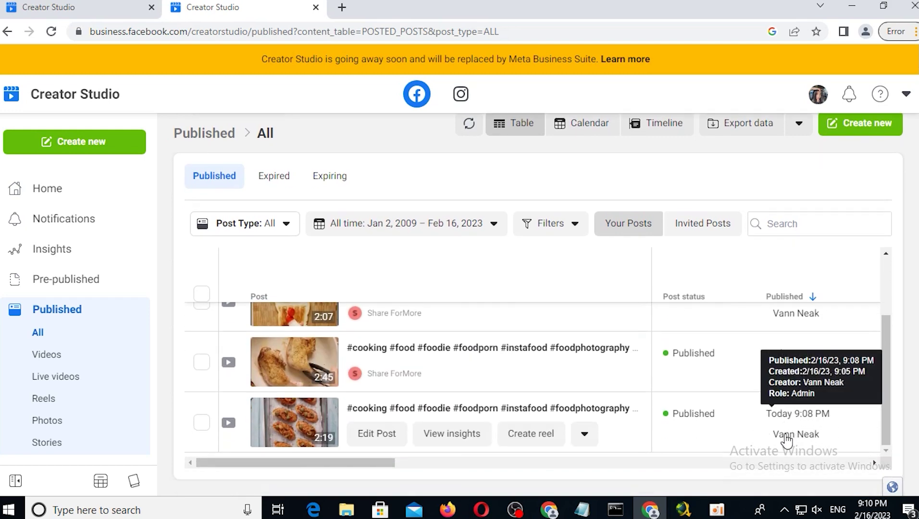
drag(317, 468, 589, 447)
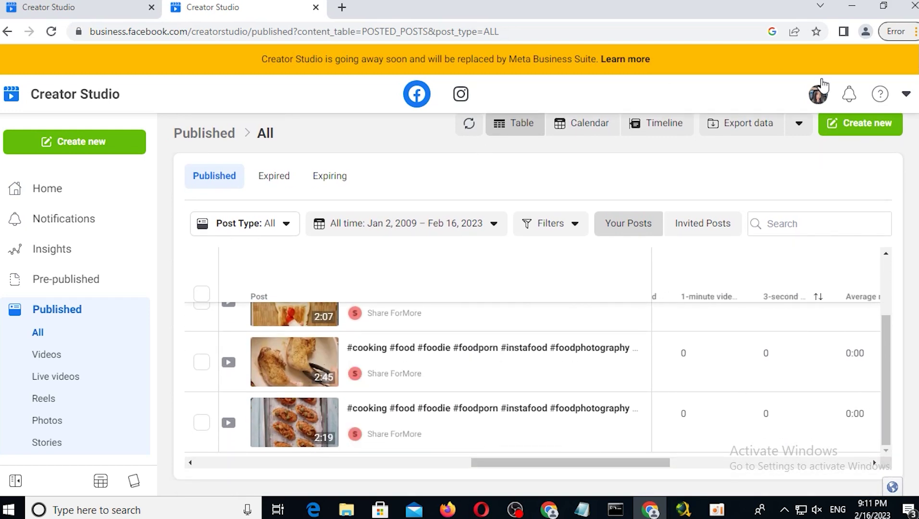
Step: Go to Facebook from the Creator Studio account and view the latest notifications
click(819, 96)
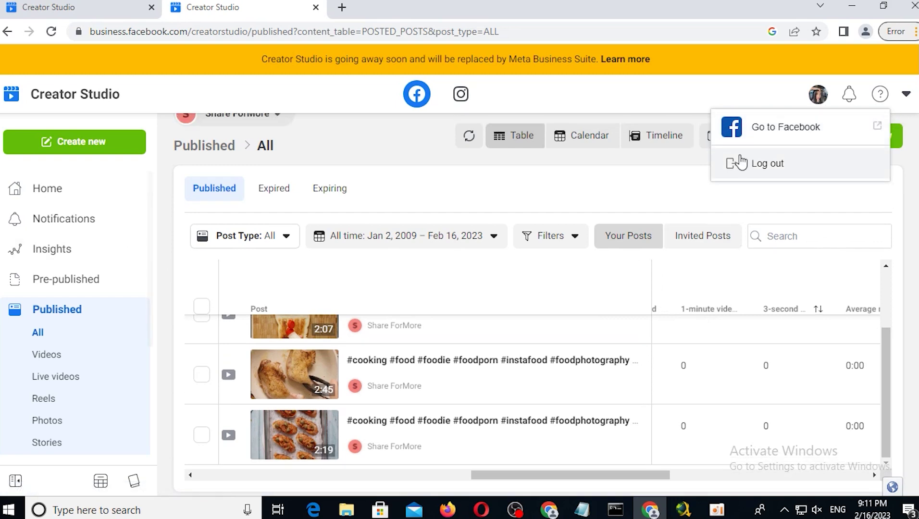
click(782, 126)
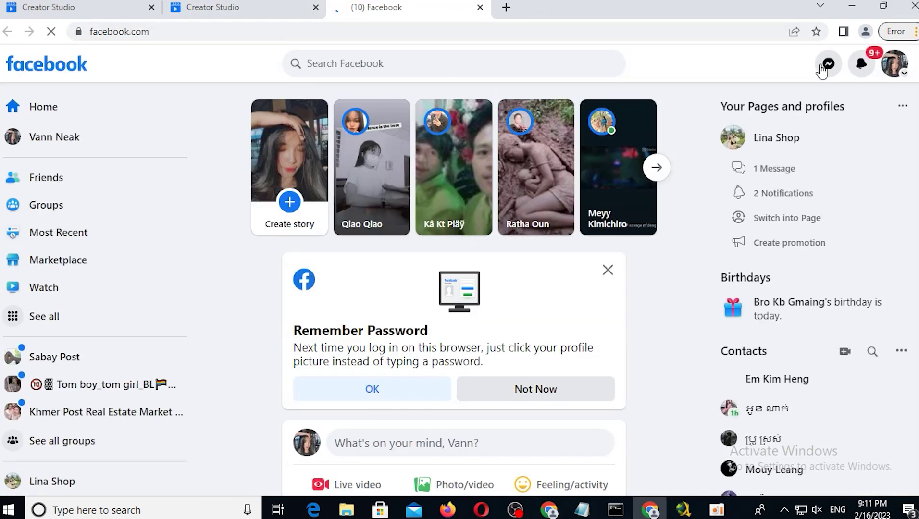
click(862, 64)
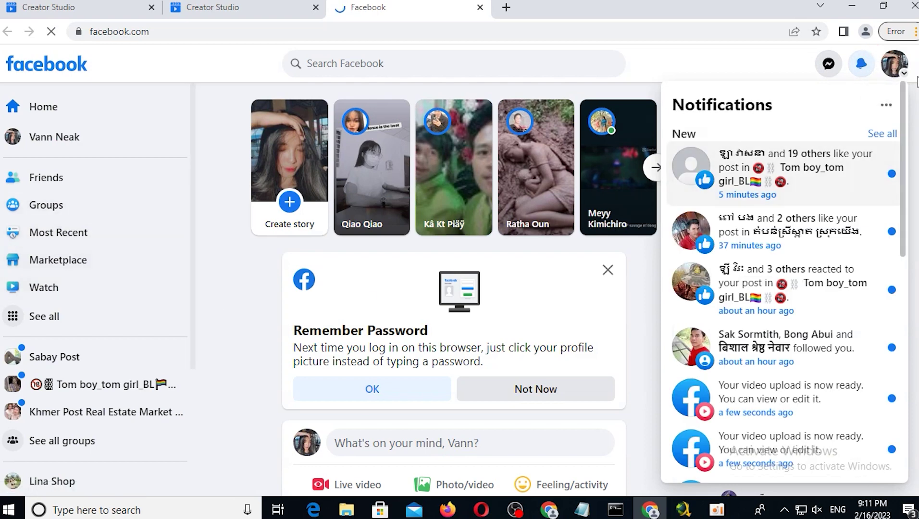
Step: Show all profiles of the Facebook account and look through them for the Share ForMore Page
click(890, 68)
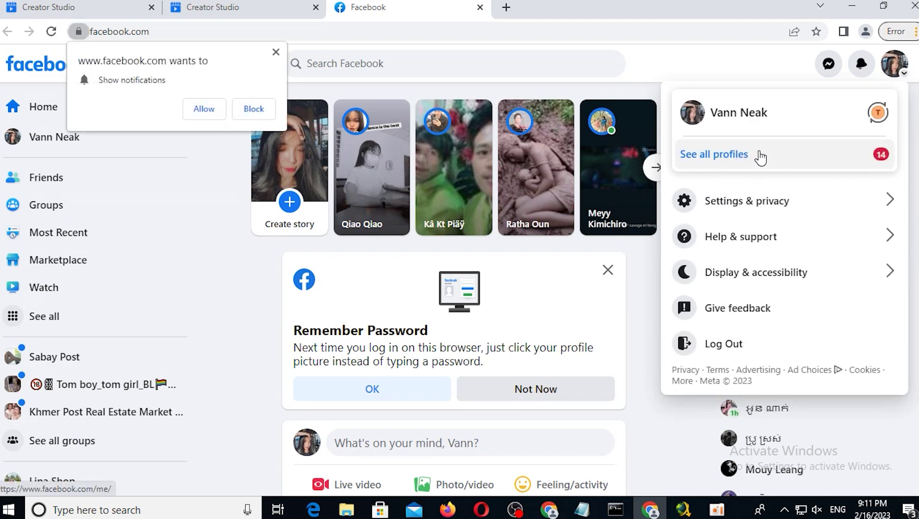
click(757, 155)
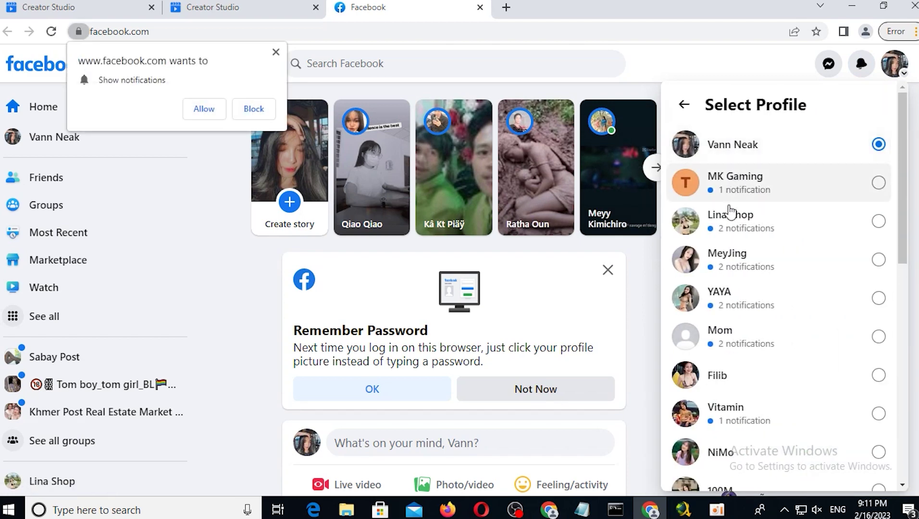
scroll(747, 380, down, 10)
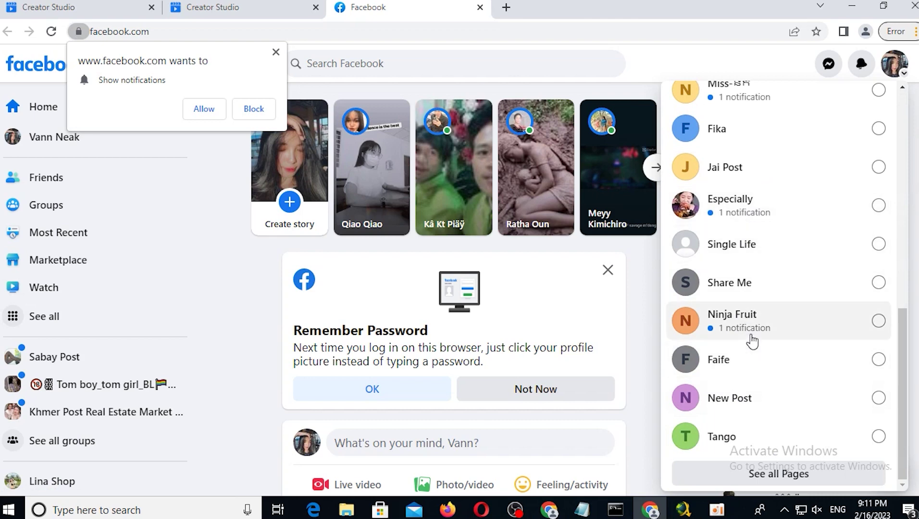
scroll(735, 283, up, 4)
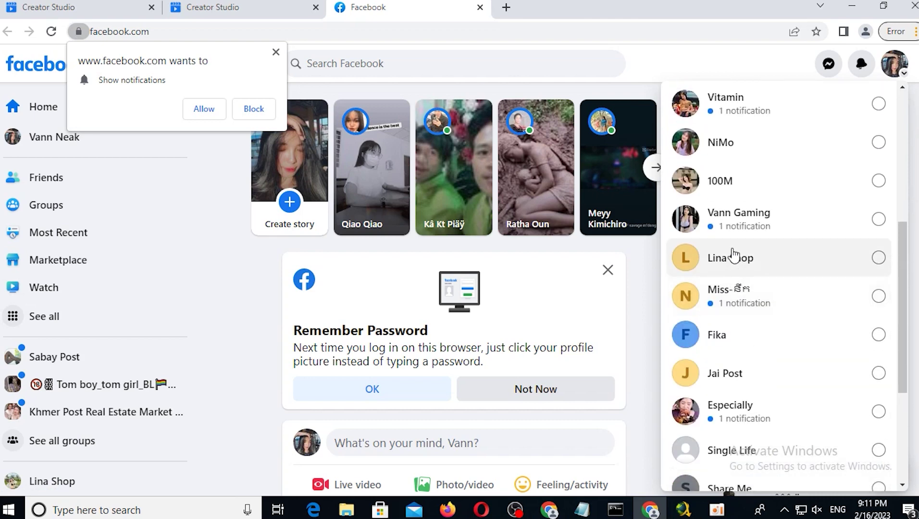
scroll(733, 256, up, 4)
scroll(739, 254, up, 3)
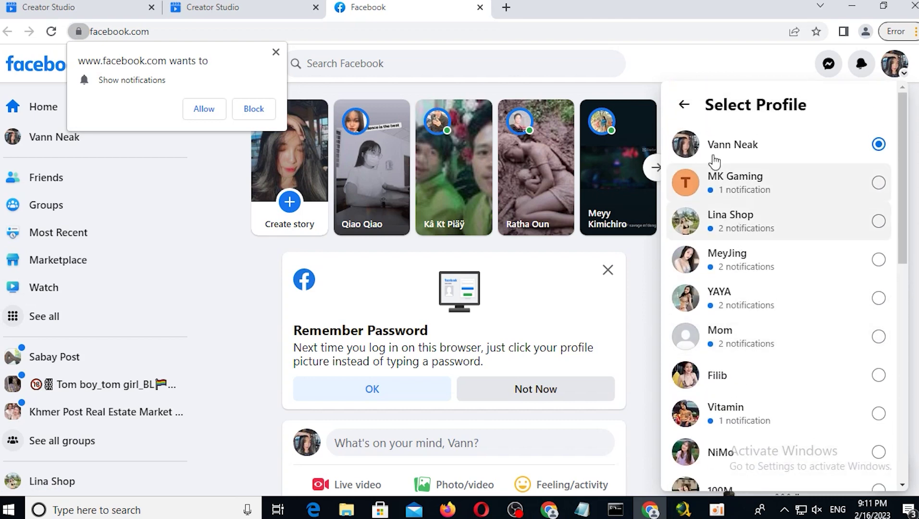
Step: Return to Creator Studio and find Share ForMore in the list of Pages available to view
click(77, 7)
click(240, 136)
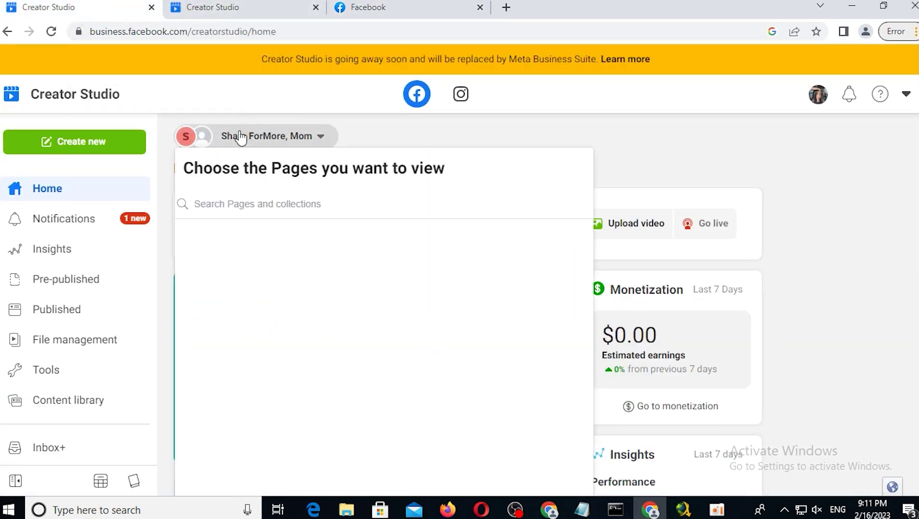
scroll(388, 410, down, 15)
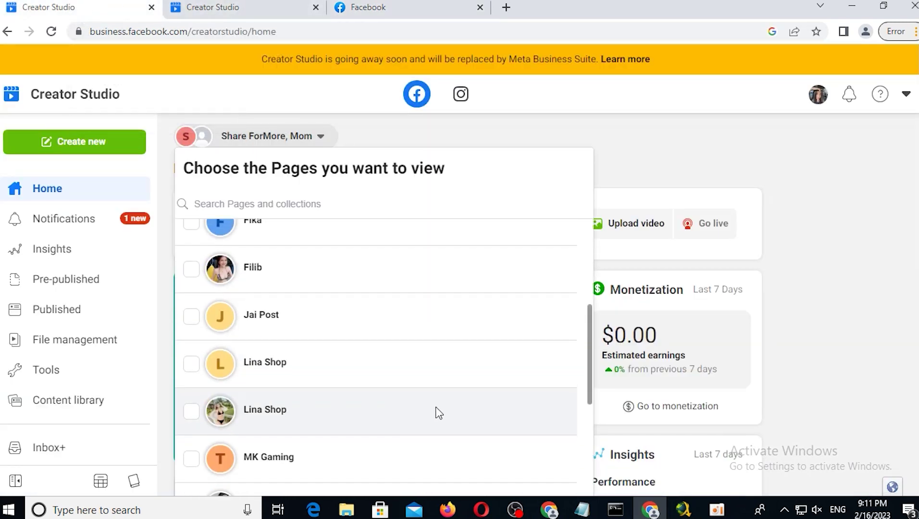
scroll(435, 409, up, 6)
scroll(413, 380, down, 4)
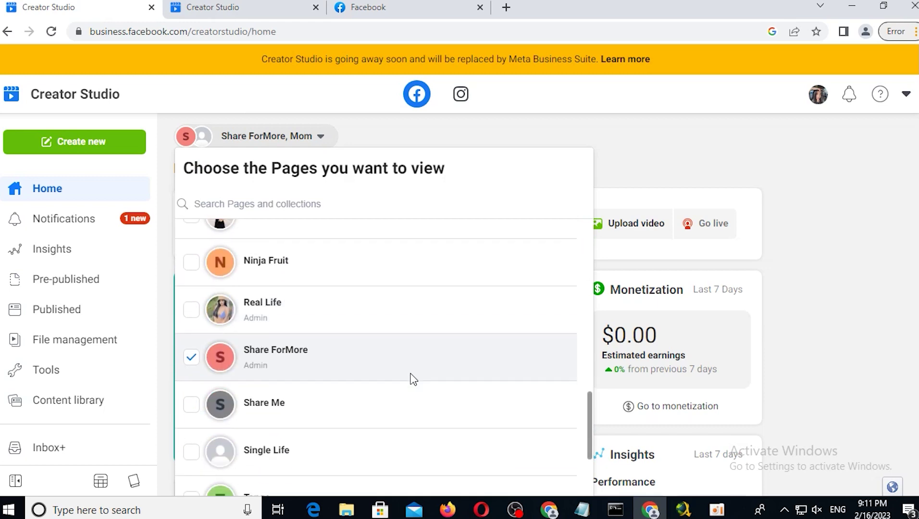
click(254, 6)
Step: Switch back to Facebook and search the complete profile list again for Share ForMore
click(380, 8)
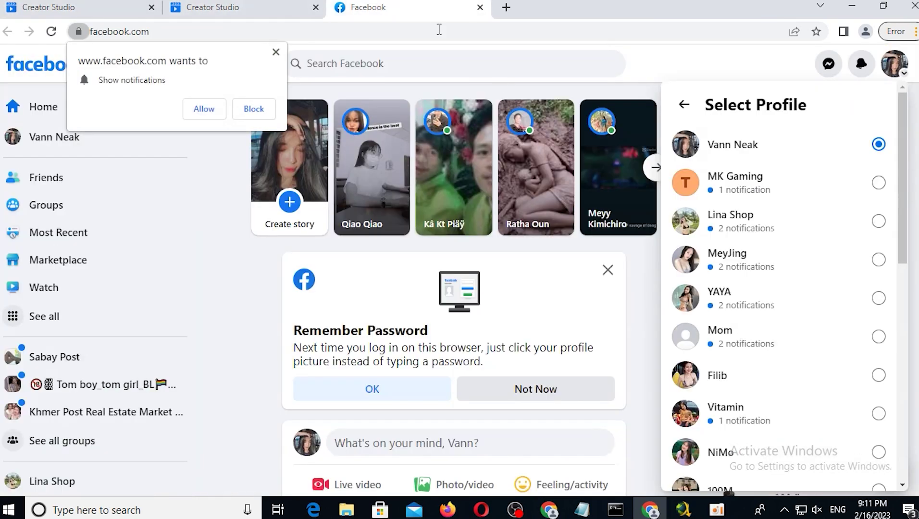
scroll(775, 250, down, 6)
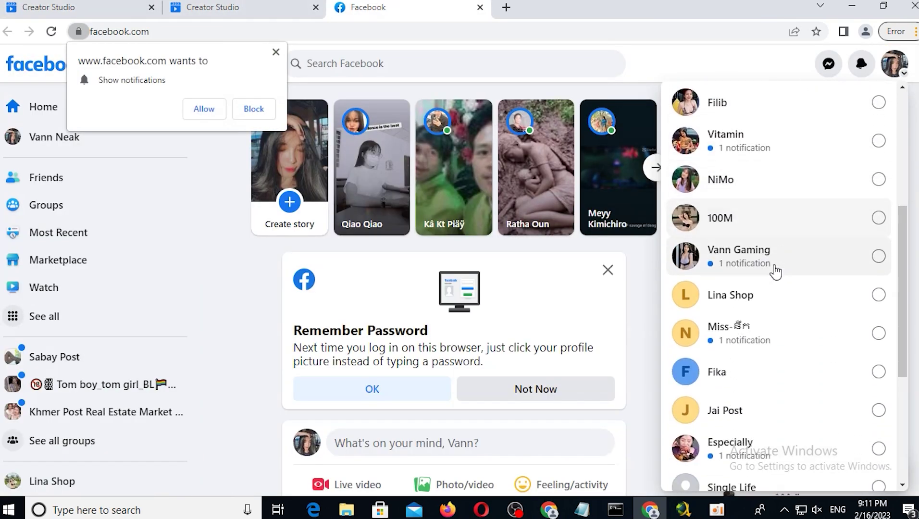
scroll(764, 331, down, 5)
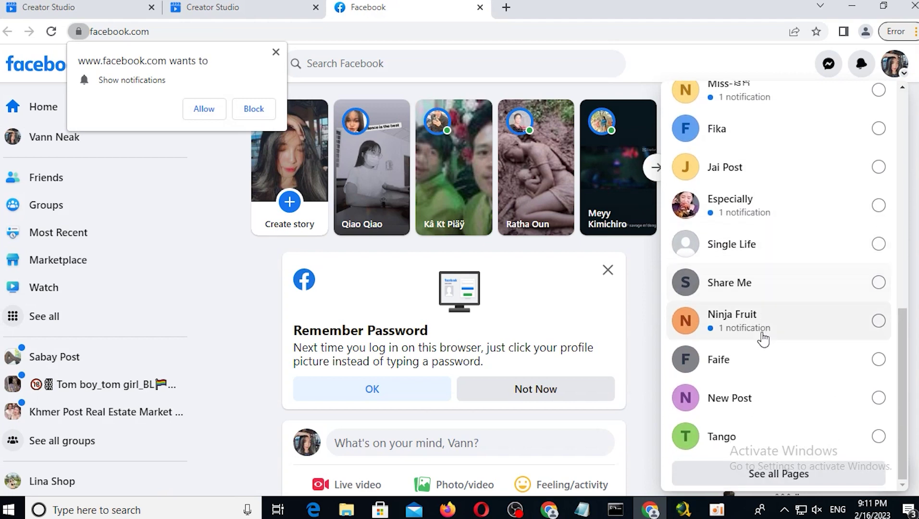
scroll(730, 344, up, 3)
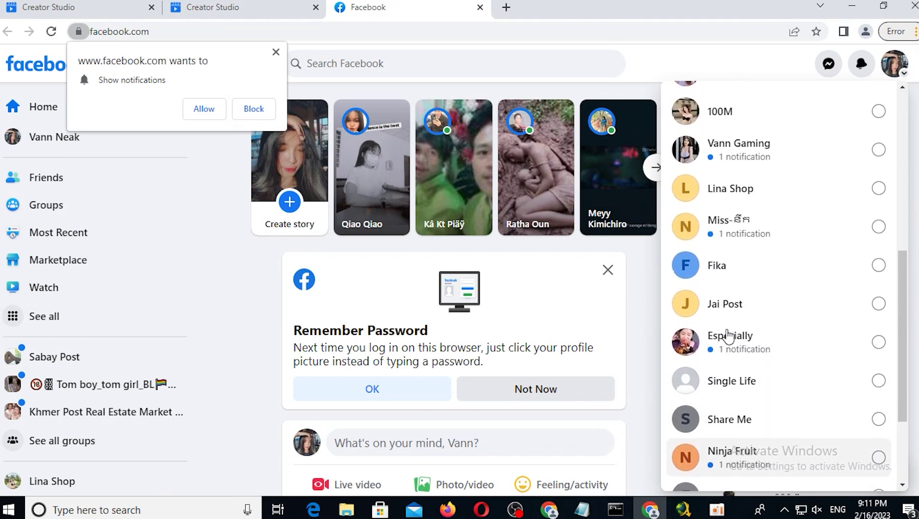
scroll(733, 311, up, 8)
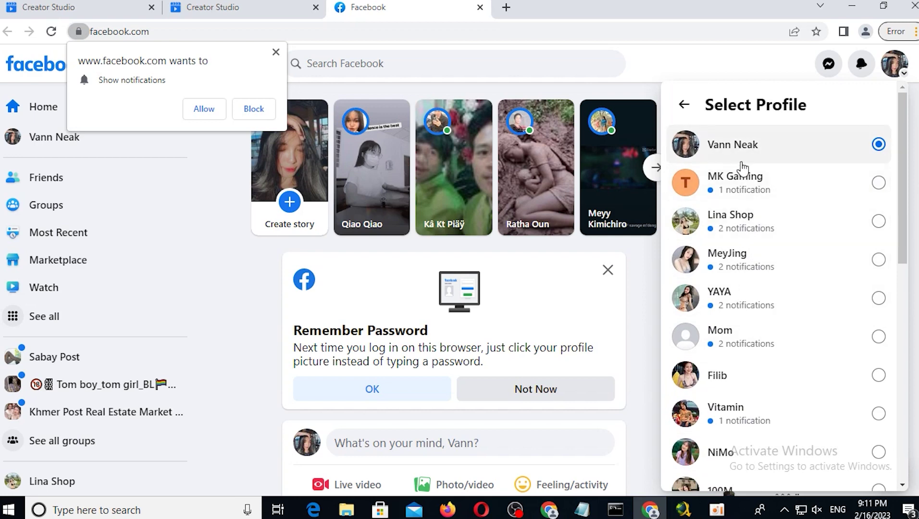
scroll(743, 171, down, 4)
scroll(743, 172, up, 4)
scroll(706, 195, down, 4)
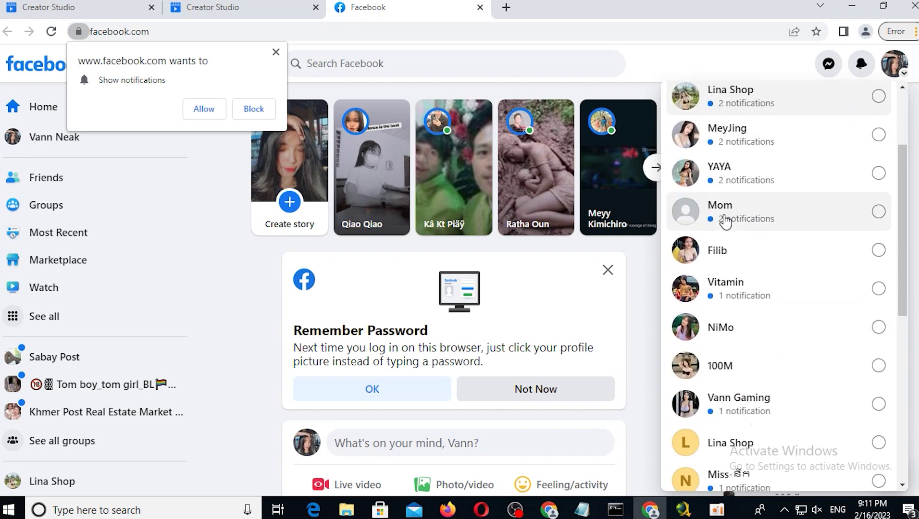
scroll(754, 335, down, 5)
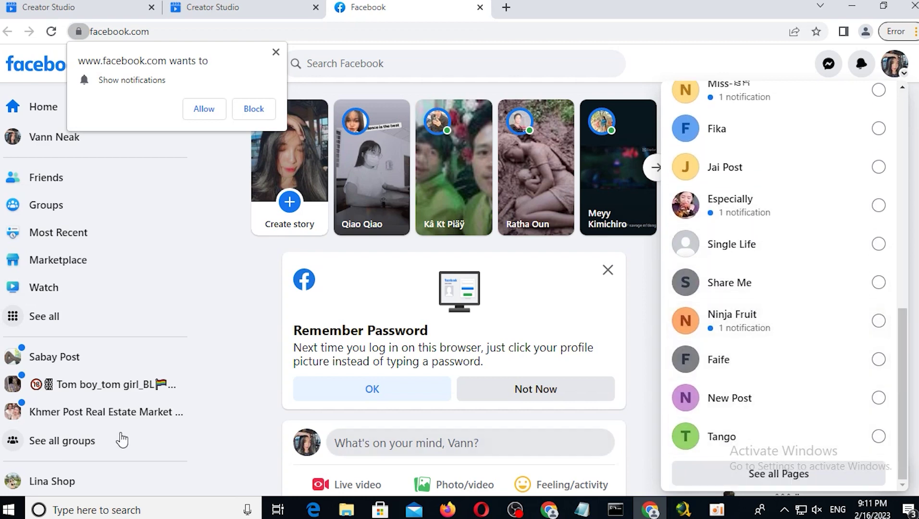
Step: Block facebook.com from showing notifications and close the profile list
click(254, 108)
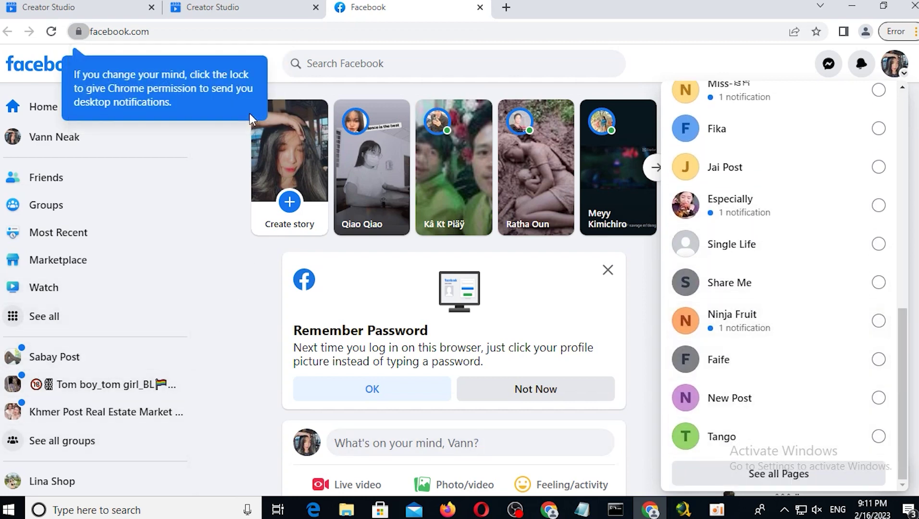
click(747, 66)
Step: Open the overview of managed Pages on Facebook and go to the Share ForMore Page
scroll(66, 328, down, 4)
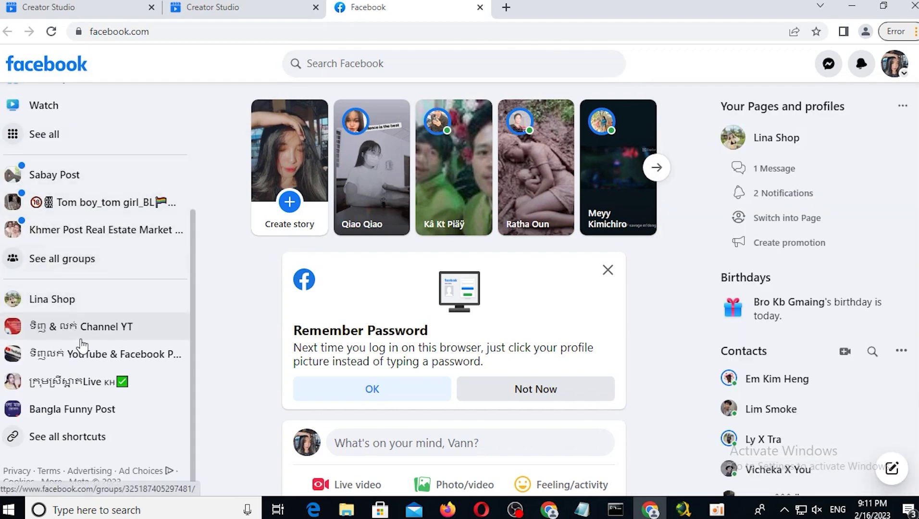
scroll(82, 345, up, 4)
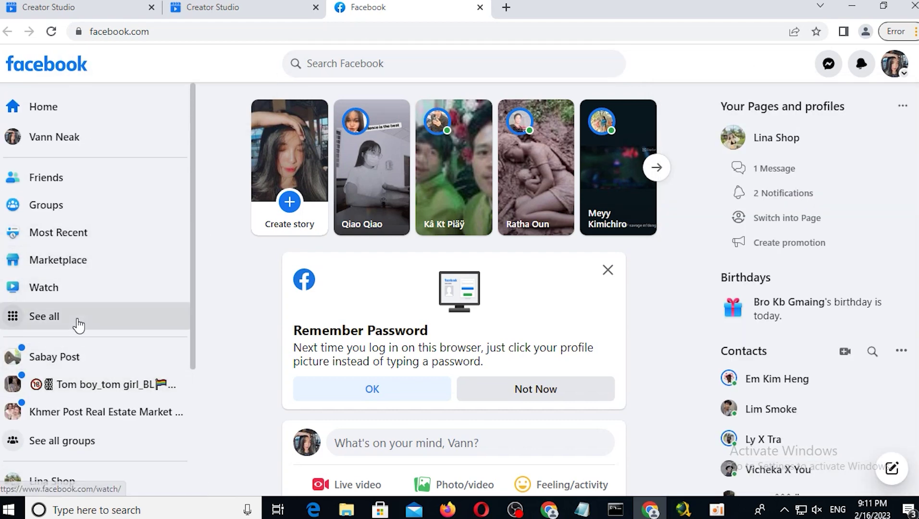
click(78, 325)
click(136, 178)
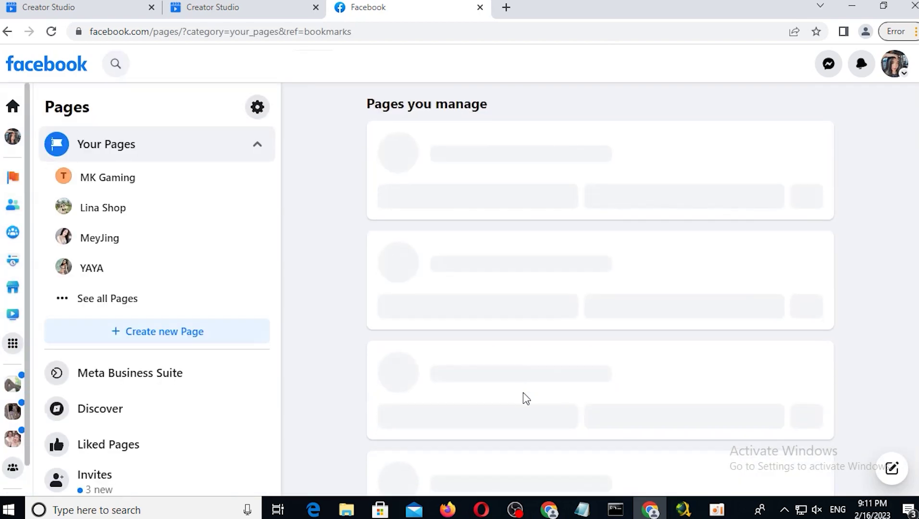
scroll(526, 399, down, 20)
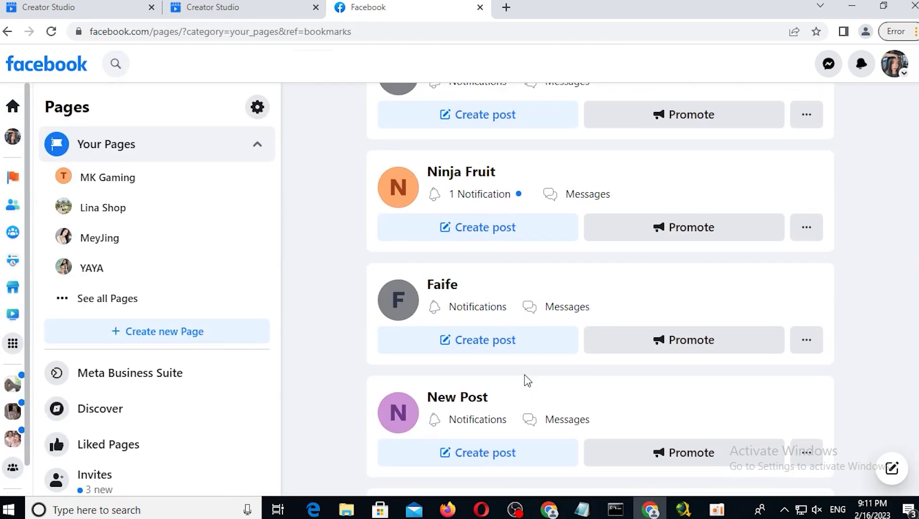
scroll(524, 375, down, 6)
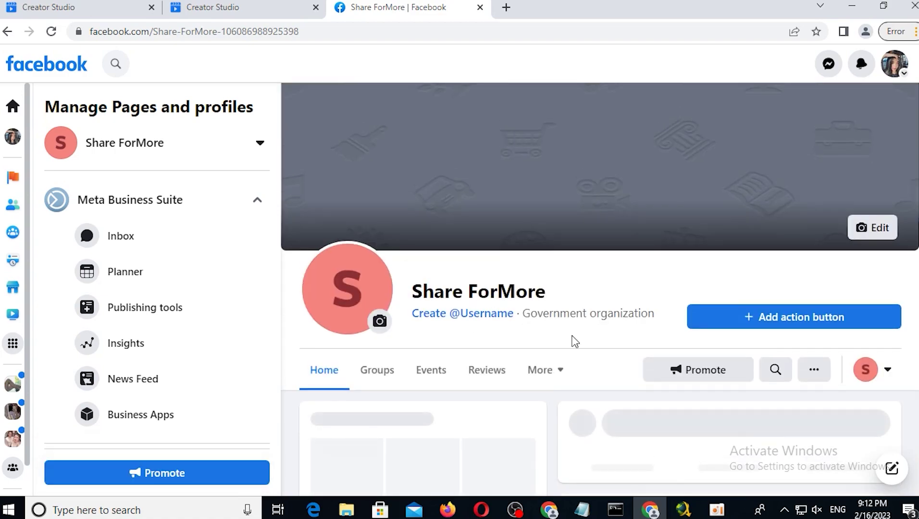
Step: Look through the Share ForMore Page's posts and check the newest published cooking video
scroll(716, 329, down, 10)
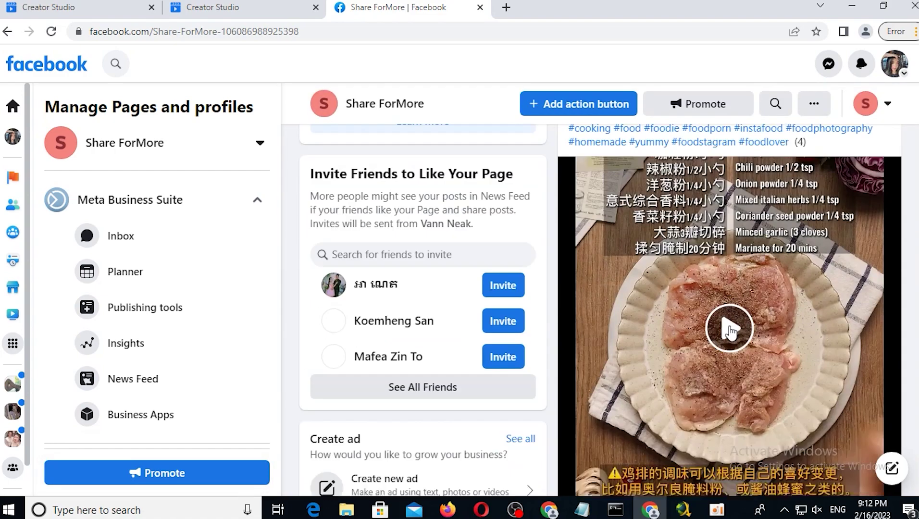
scroll(712, 266, up, 3)
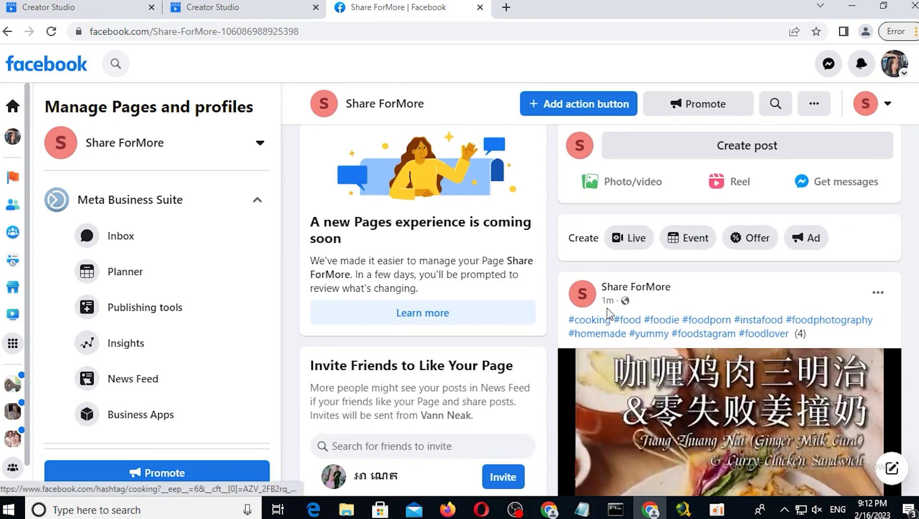
scroll(631, 311, down, 13)
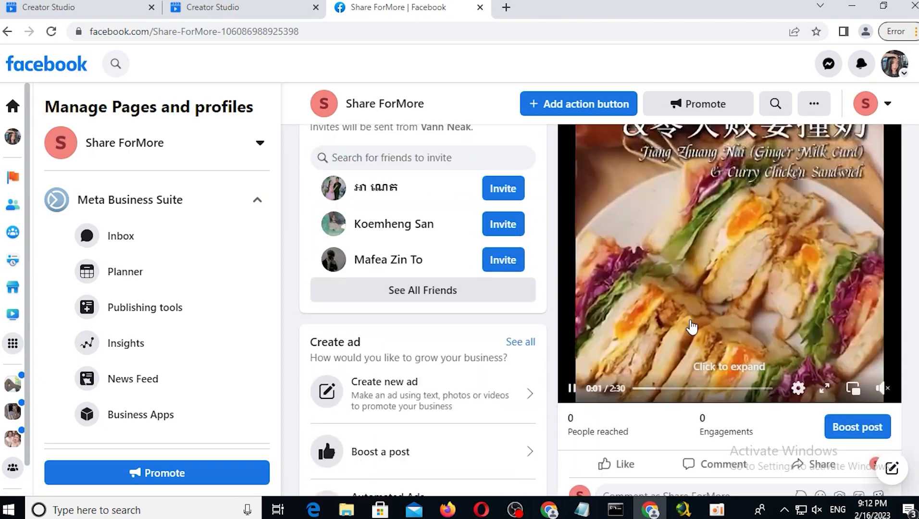